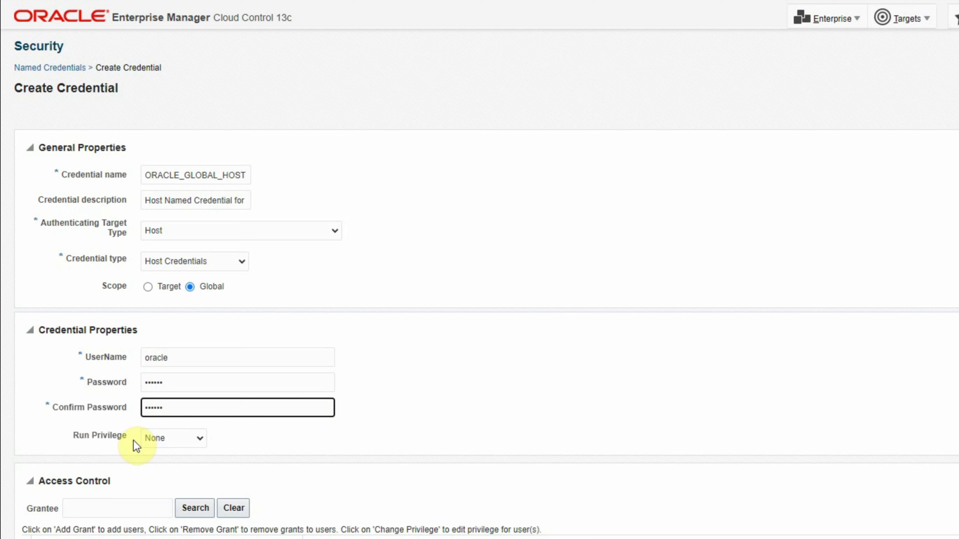
# Review the Run Privilege options for the new host credential and keep None
pyautogui.click(182, 439)
pyautogui.click(184, 439)
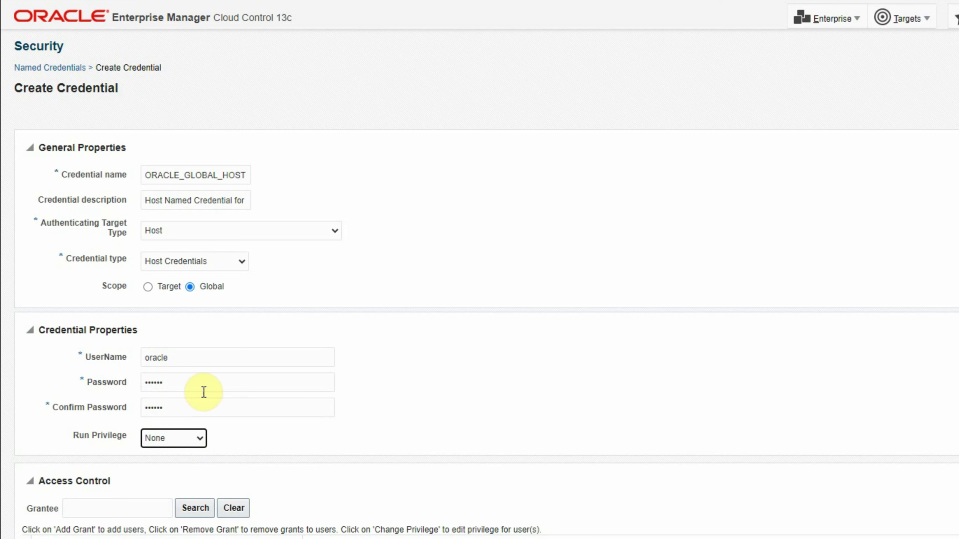
pyautogui.click(189, 443)
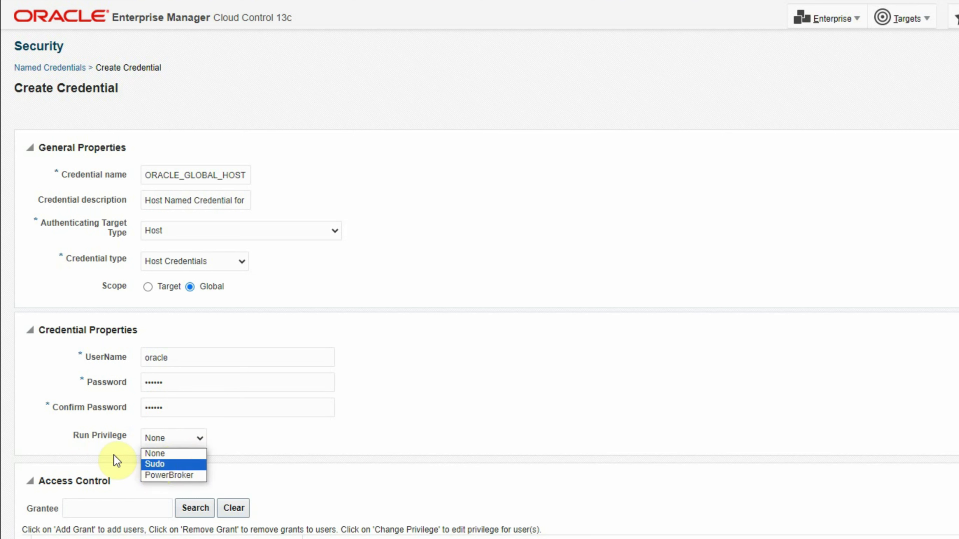
pyautogui.click(288, 444)
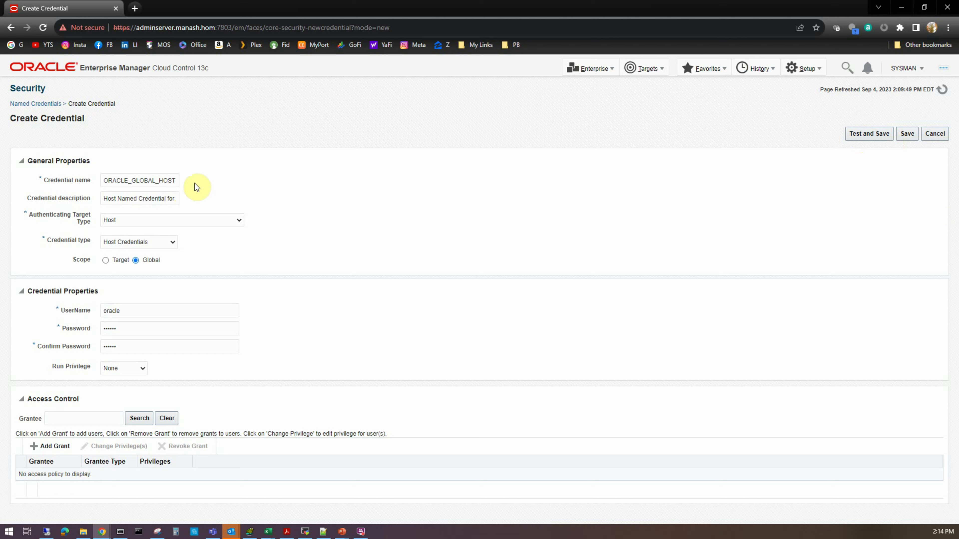
# Test the credential against the adminserver host target, save it, and display the details of ORACLE_GLOBAL_HOST
pyautogui.click(865, 135)
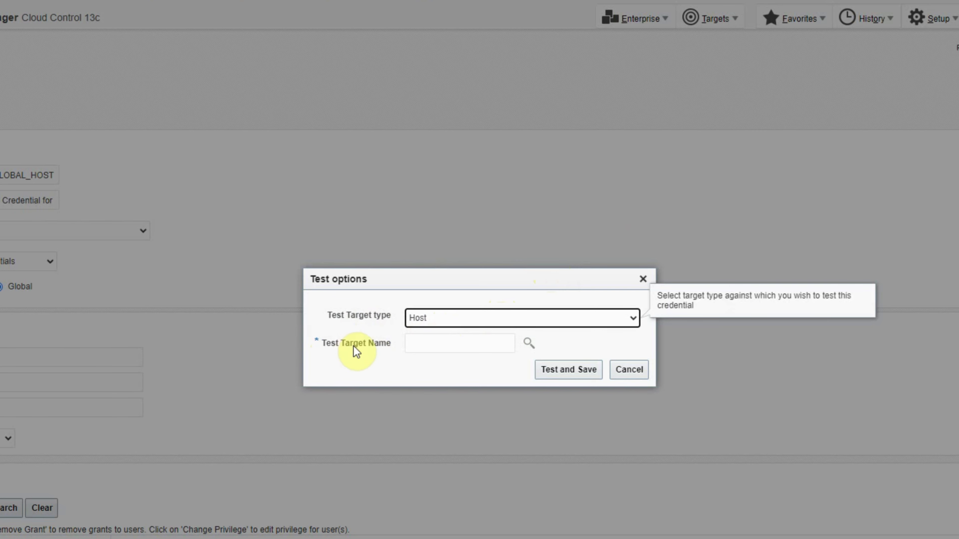
pyautogui.click(529, 343)
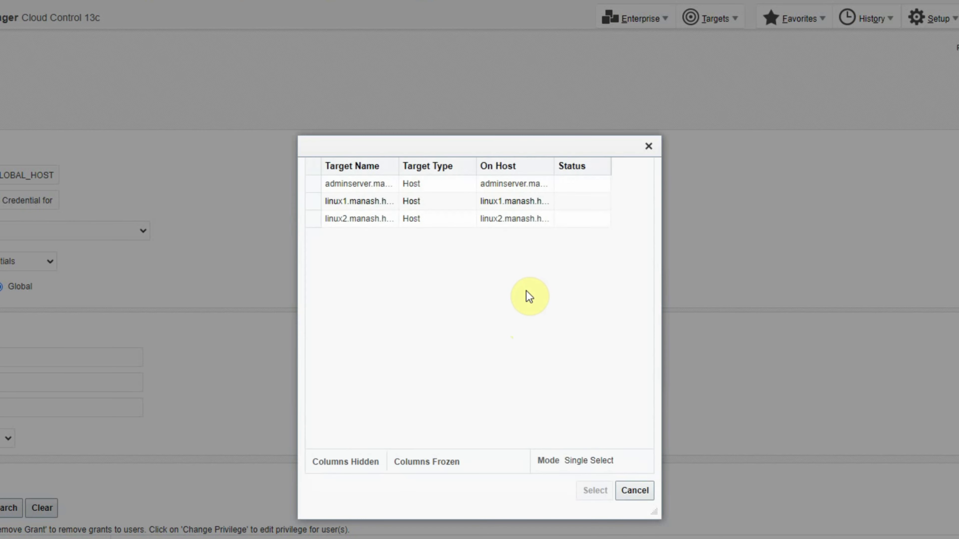
pyautogui.click(313, 351)
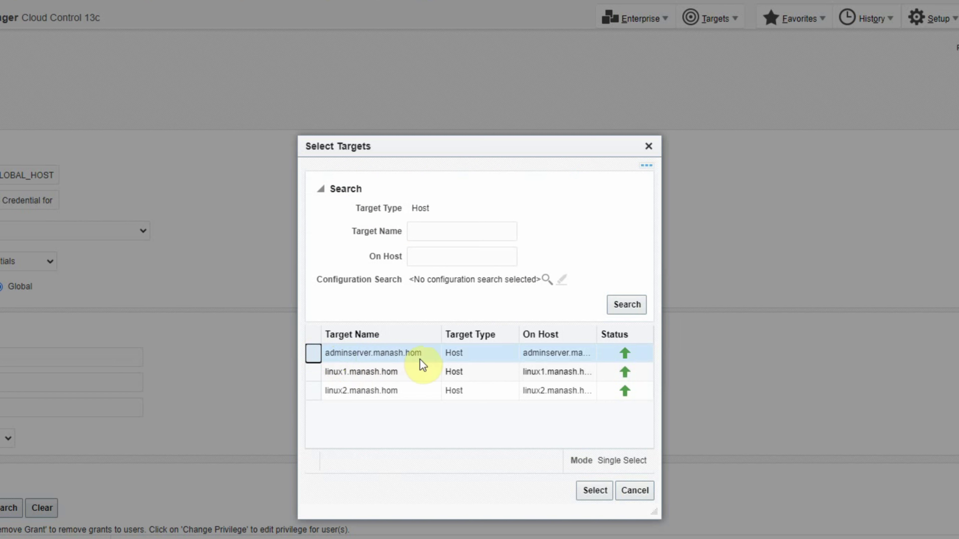
pyautogui.click(591, 490)
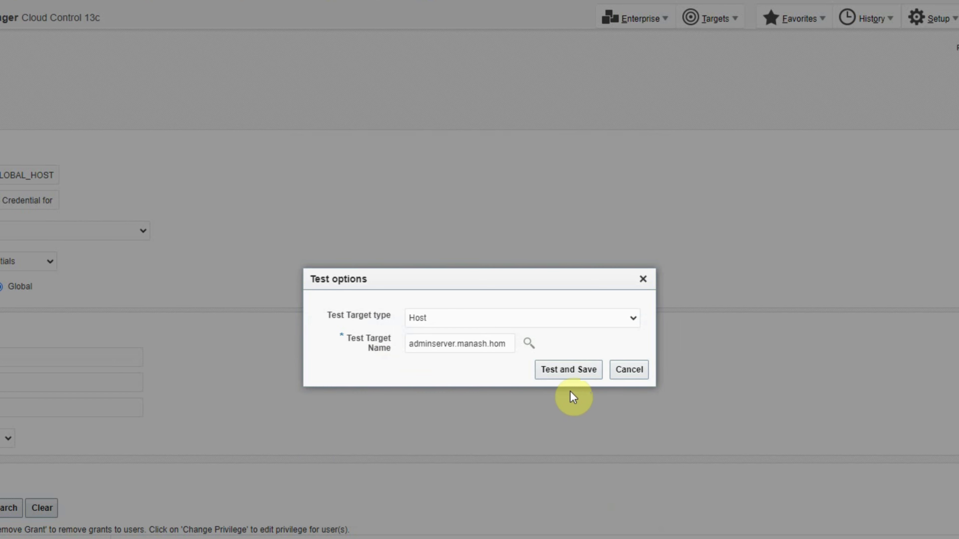
pyautogui.click(568, 370)
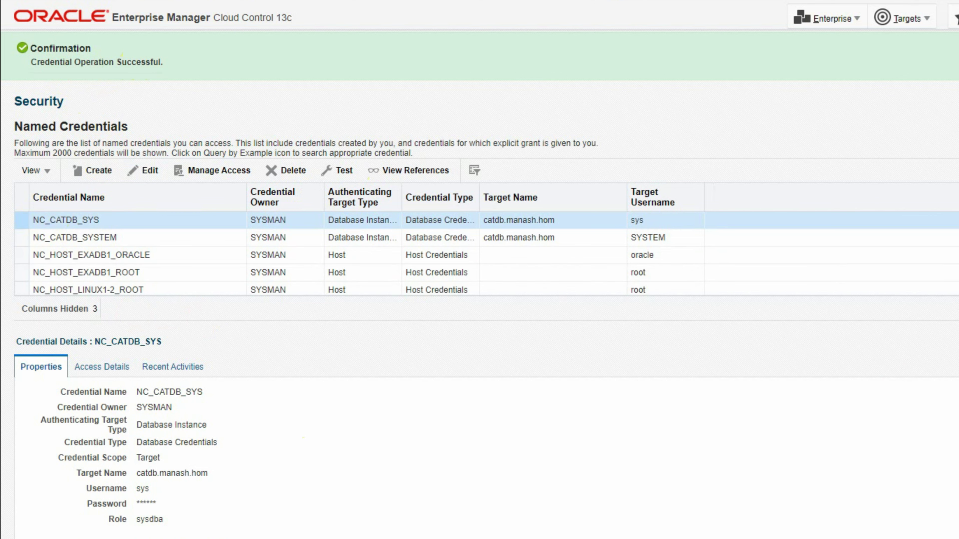
pyautogui.scroll(-5, 378, 253)
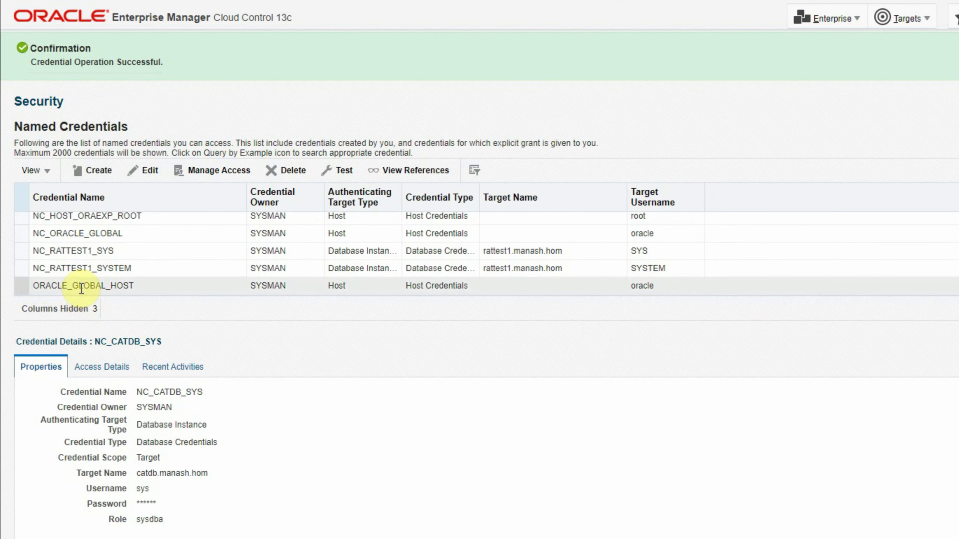
pyautogui.click(133, 293)
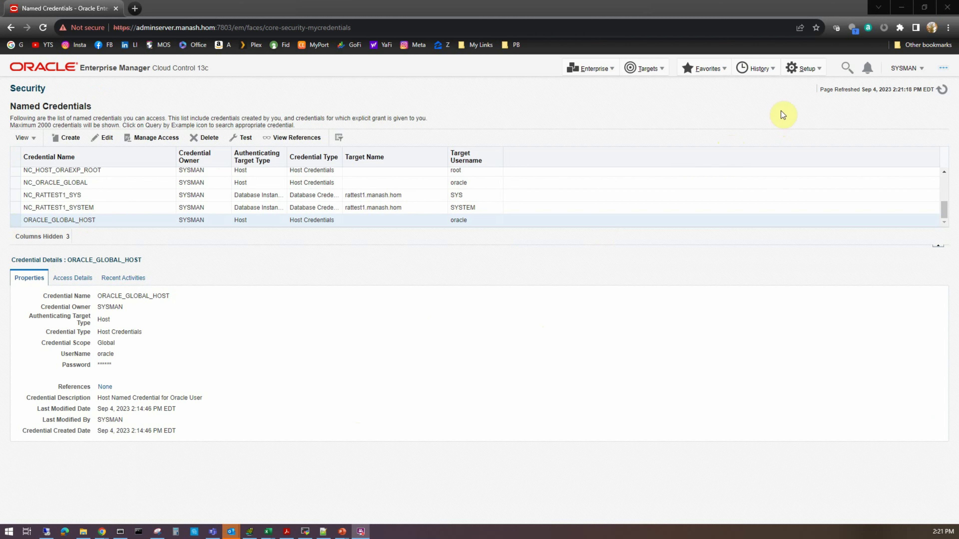
# Open the management of Preferred Credentials for the Host target type
pyautogui.click(806, 68)
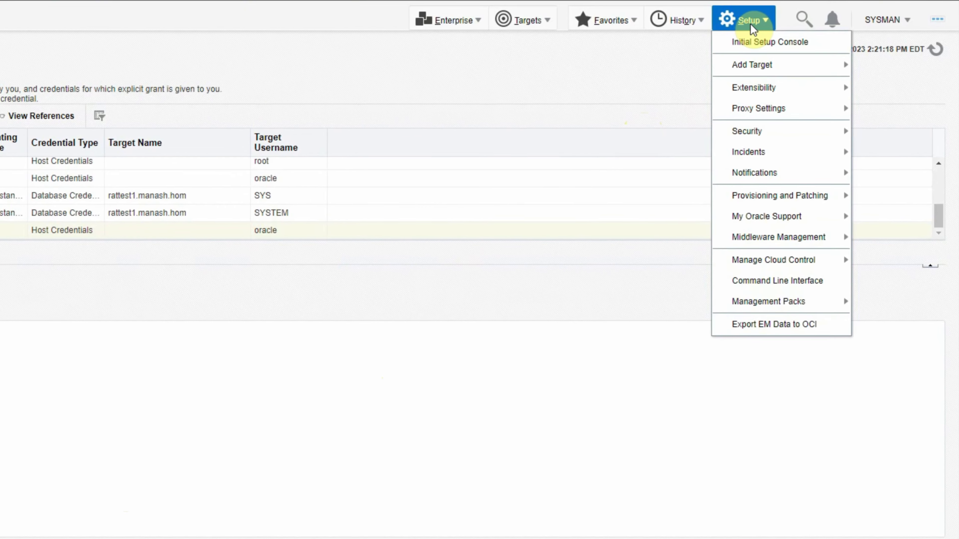
pyautogui.moveTo(754, 133)
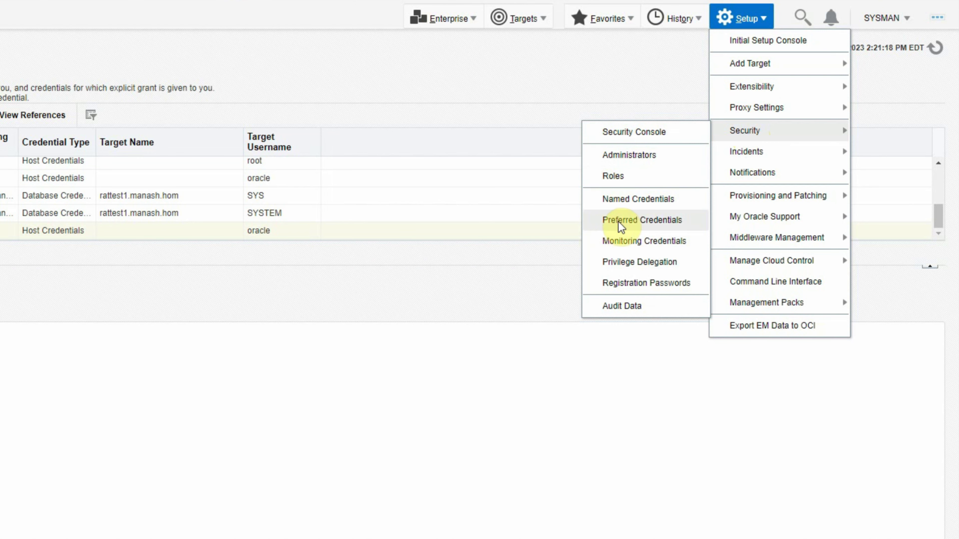
pyautogui.click(664, 221)
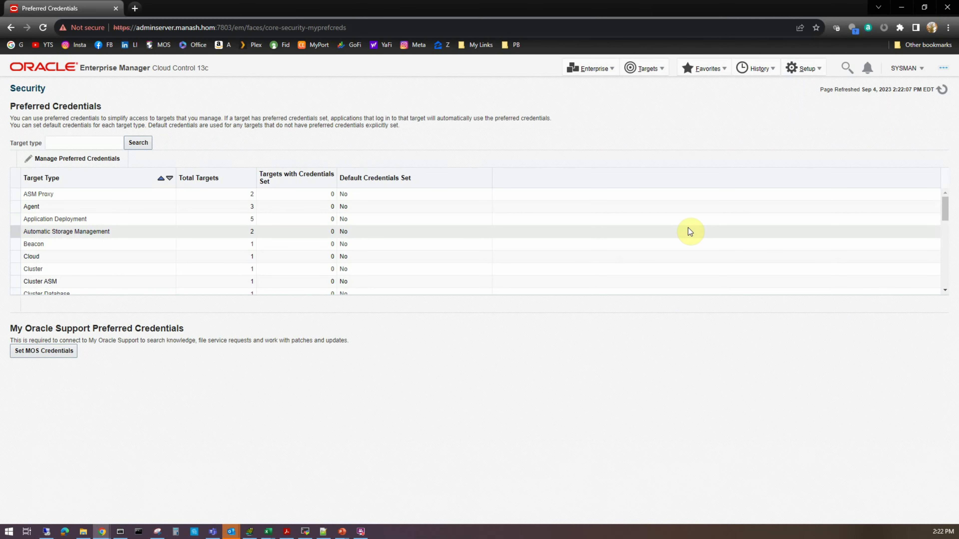
pyautogui.scroll(-2, 104, 235)
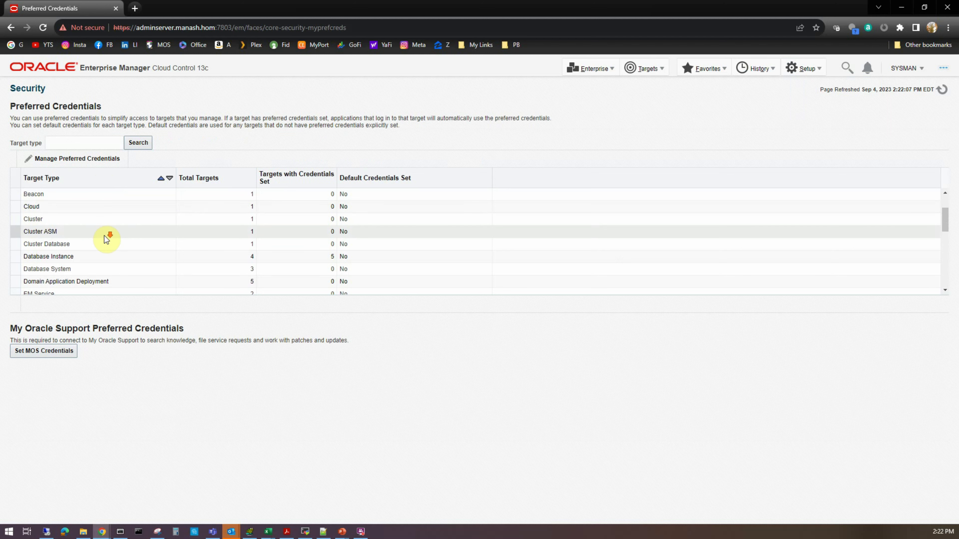
pyautogui.scroll(-2, 98, 235)
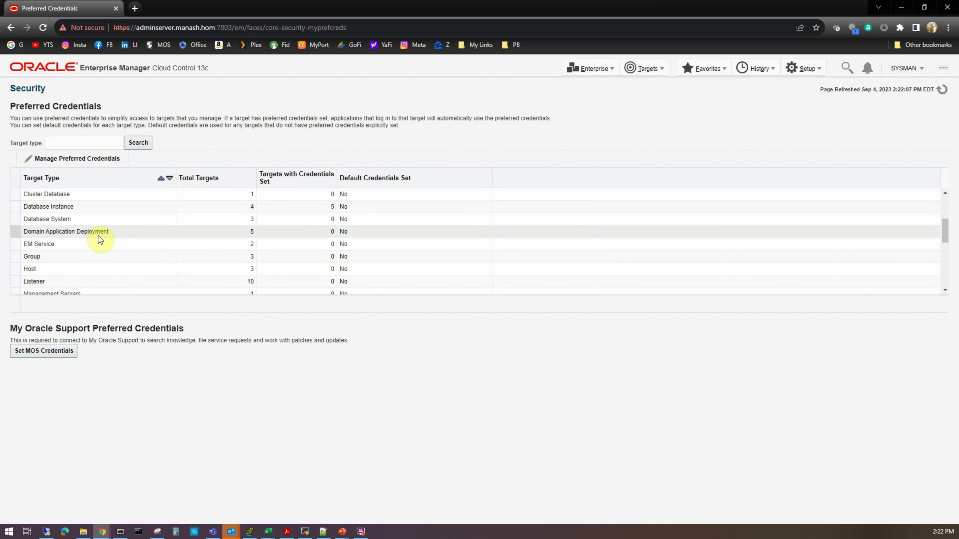
pyautogui.click(74, 268)
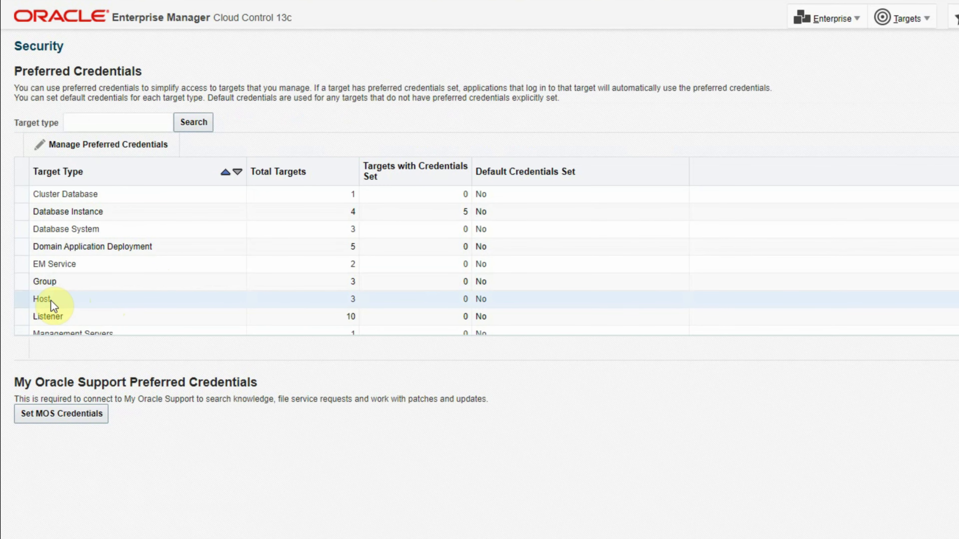
pyautogui.click(112, 146)
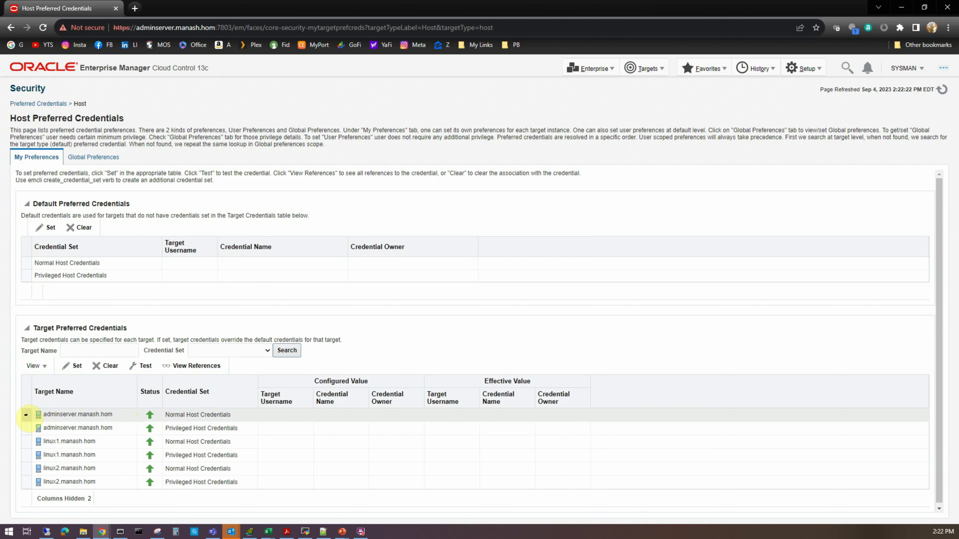
# Set the Normal Host Credentials of the adminserver target to the named credential ORACLE_GLOBAL_HOST, saving without a test
pyautogui.click(26, 415)
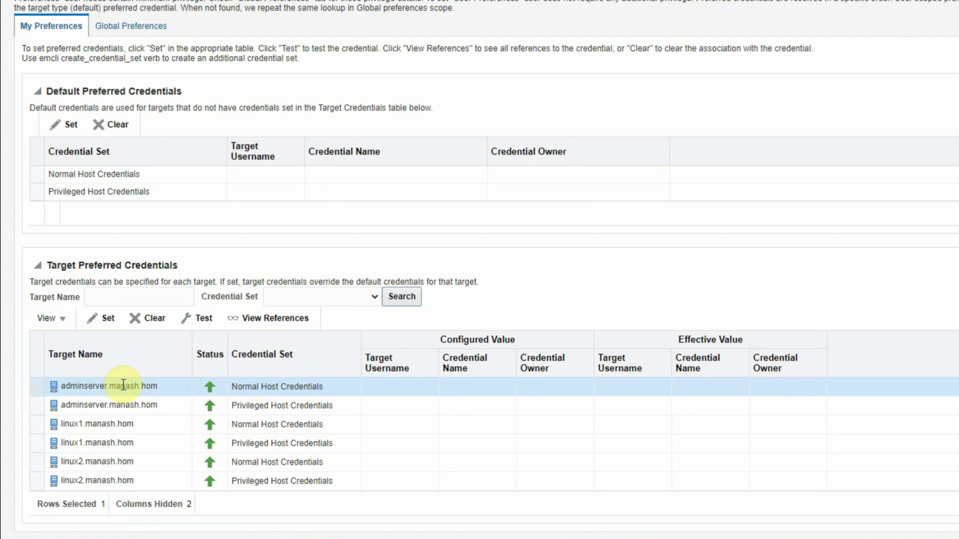
pyautogui.click(111, 320)
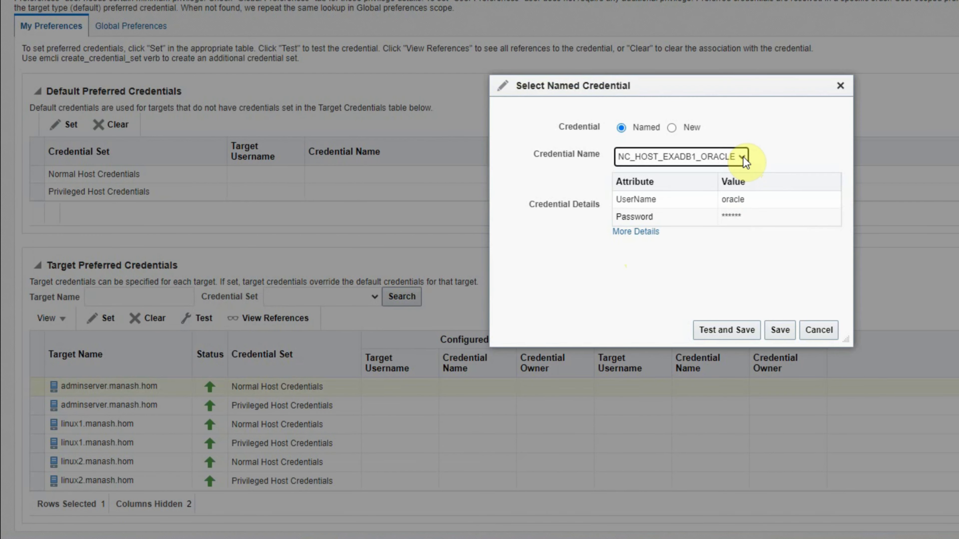
pyautogui.click(742, 156)
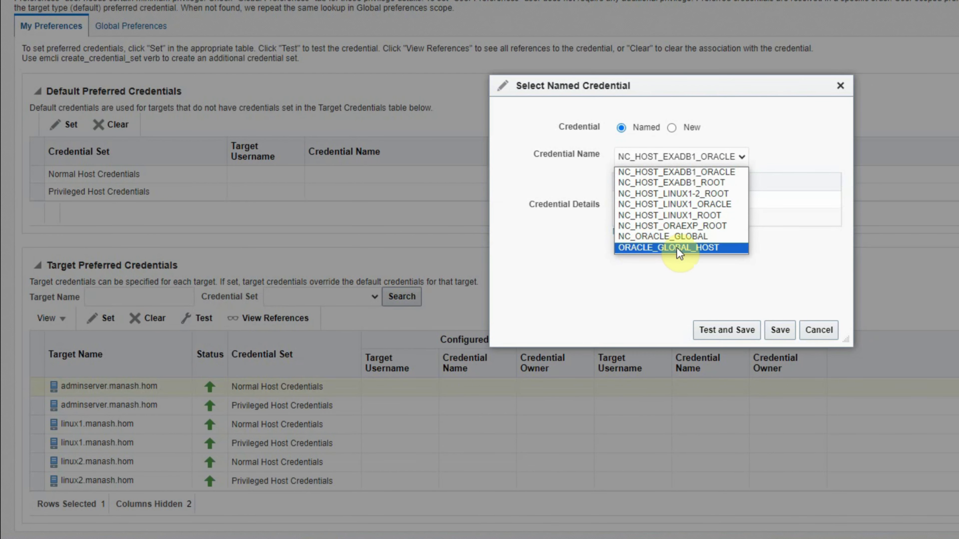
pyautogui.click(664, 250)
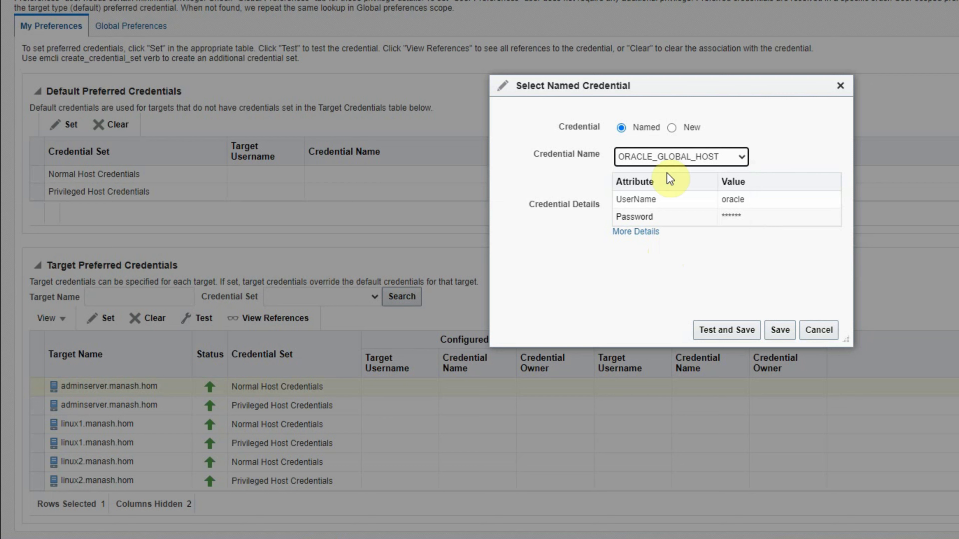
pyautogui.click(781, 330)
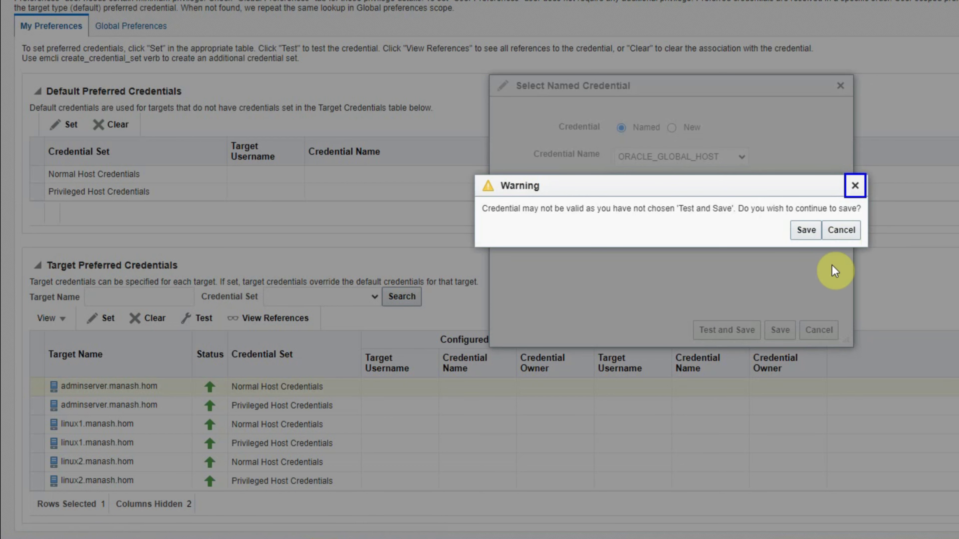
pyautogui.click(811, 231)
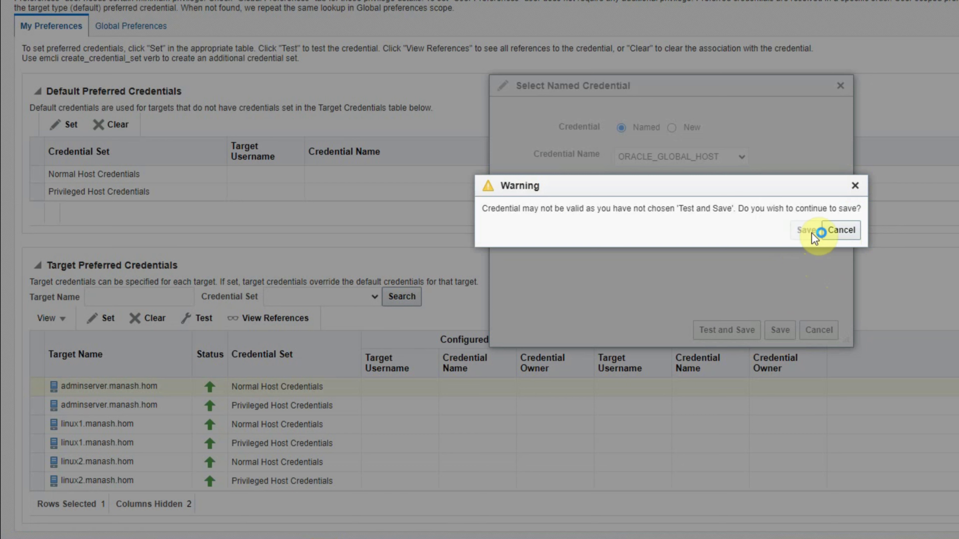
# Set the Normal Host Credentials of both the linux1 and linux2 targets to the named credential ORACLE_GLOBAL_HOST
pyautogui.scroll(-1, 592, 439)
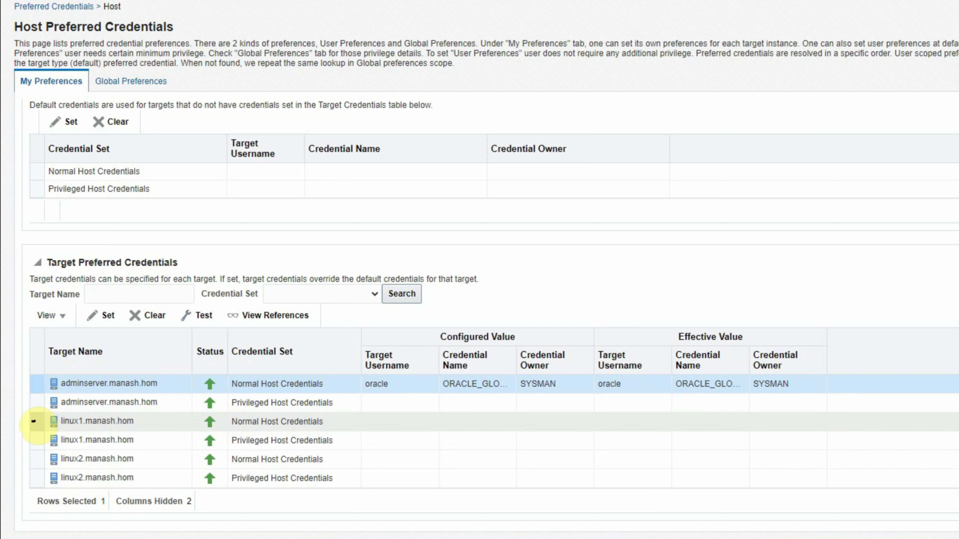
pyautogui.click(36, 422)
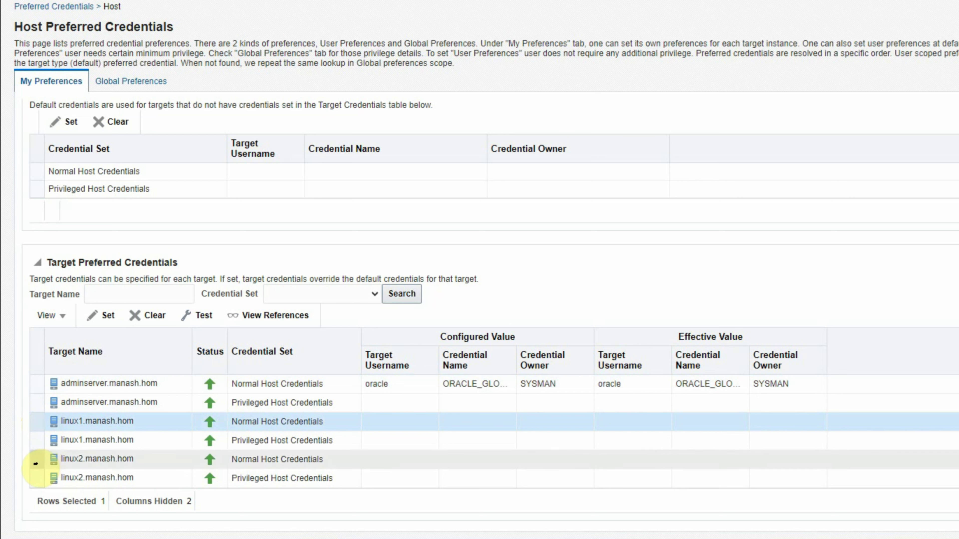
pyautogui.keyDown('ctrl'); pyautogui.click(36, 460); pyautogui.keyUp('ctrl')
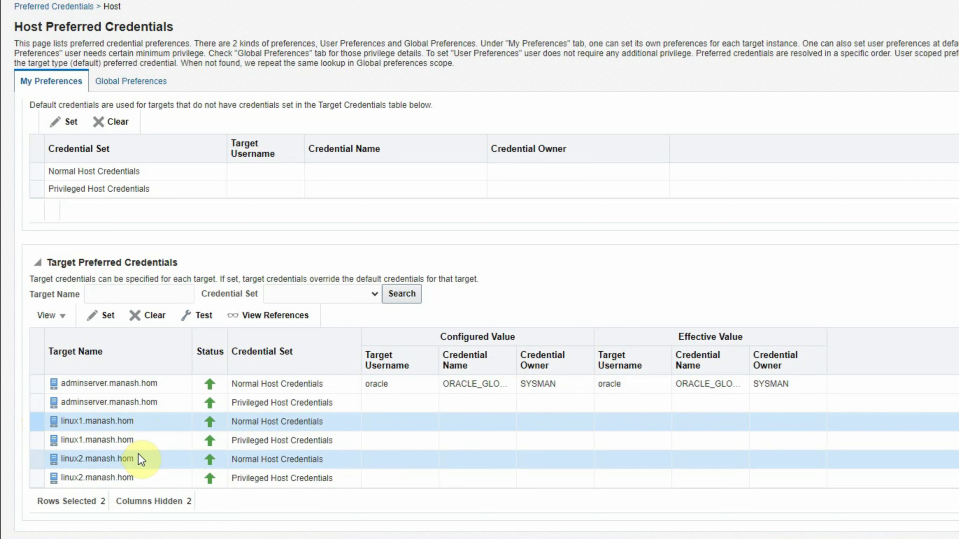
pyautogui.click(106, 317)
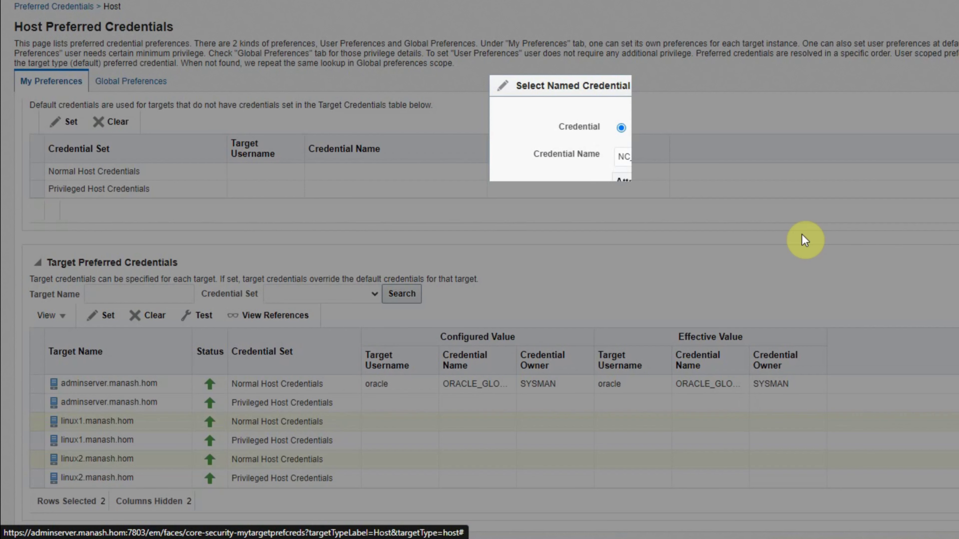
pyautogui.click(730, 155)
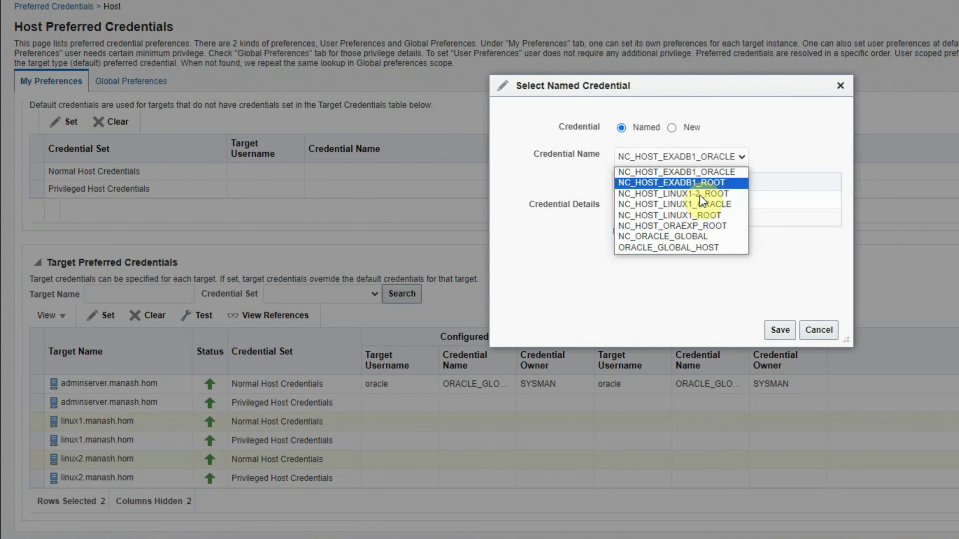
pyautogui.click(669, 246)
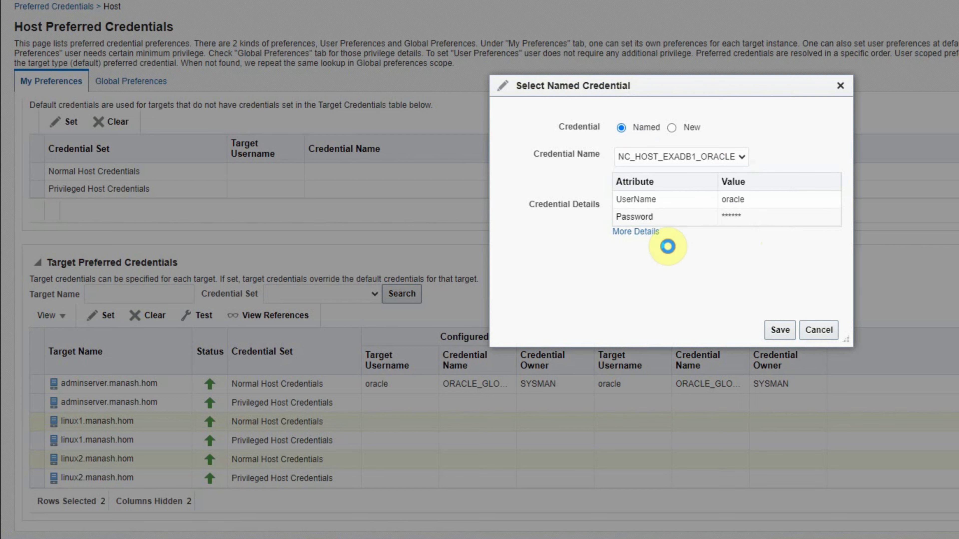
pyautogui.click(780, 331)
pyautogui.scroll(-2, 793, 344)
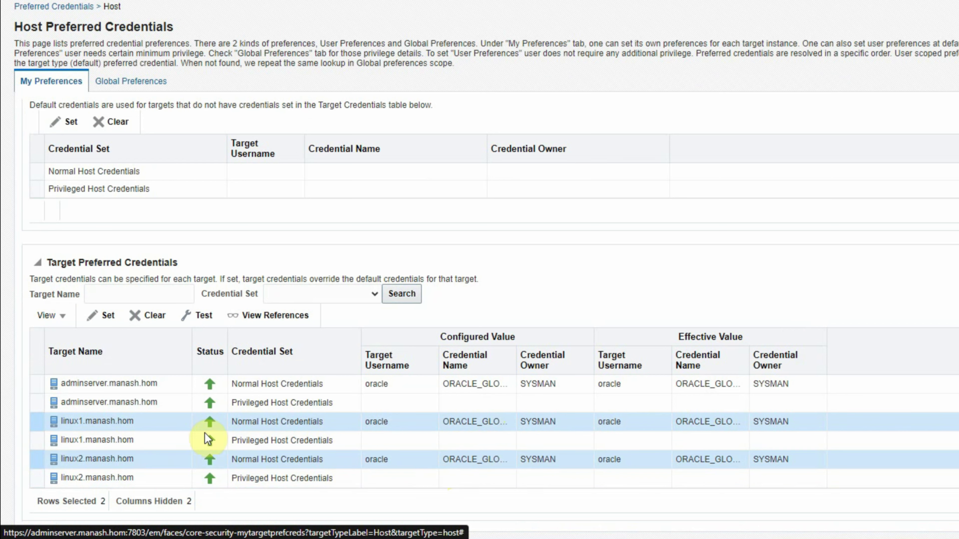
pyautogui.click(355, 404)
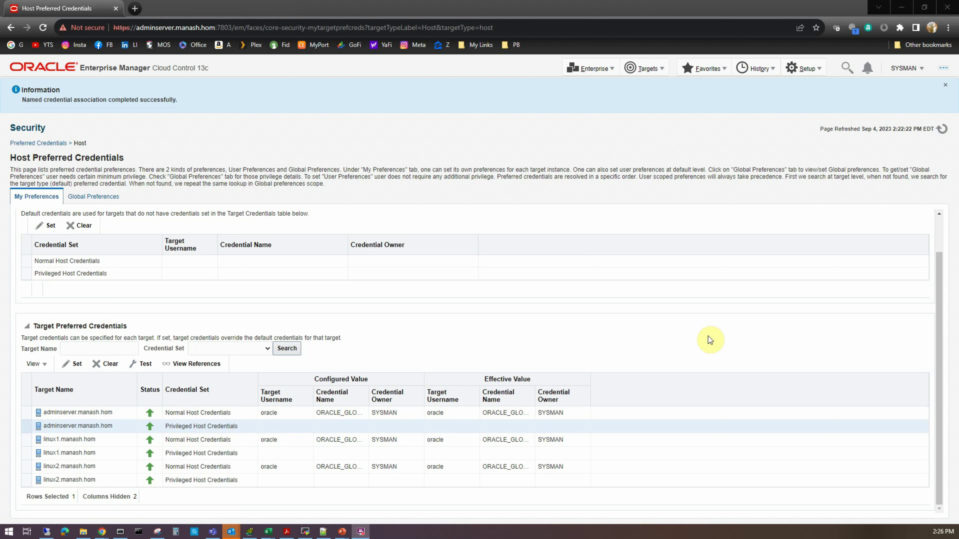
# Open the Agent Upgrade Console and display its Post Agent Upgrade Tasks
pyautogui.click(812, 71)
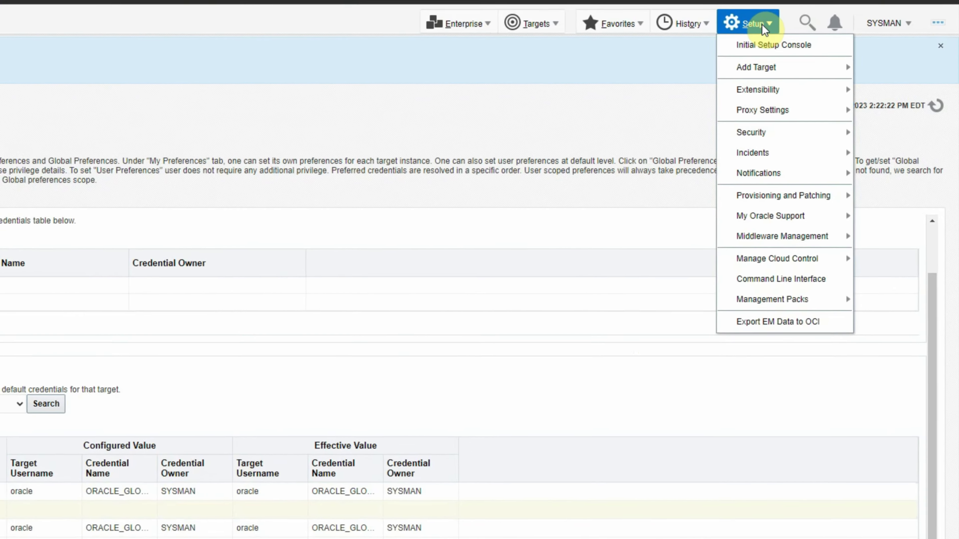
pyautogui.moveTo(759, 268)
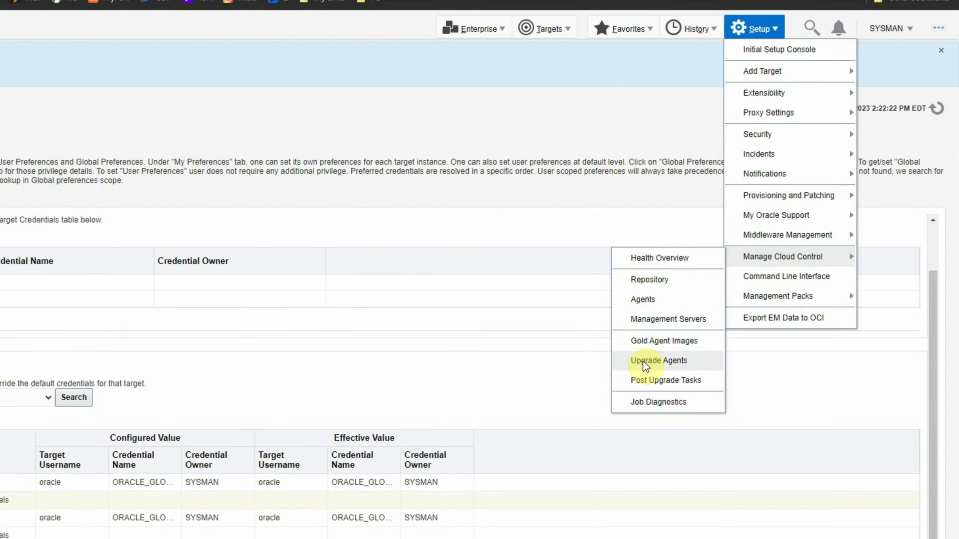
pyautogui.click(646, 362)
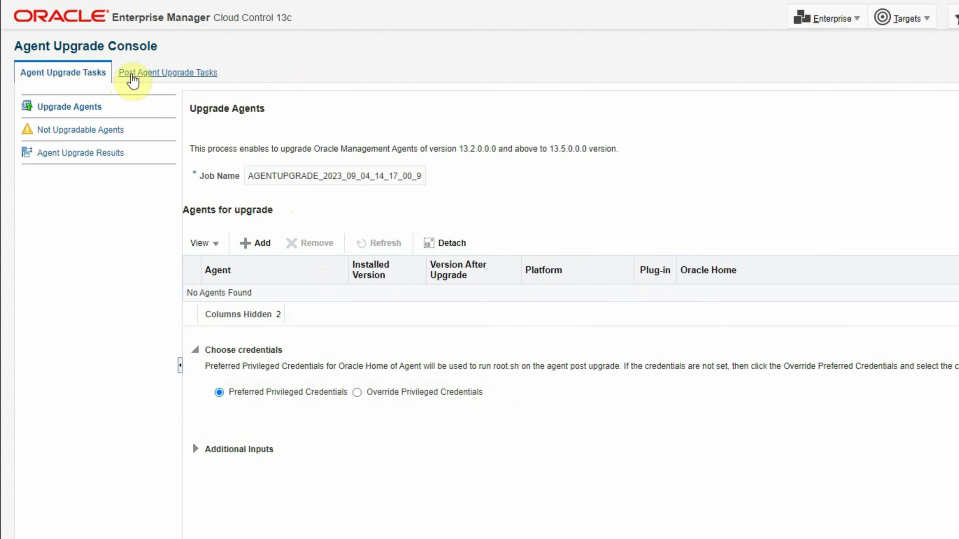
pyautogui.click(178, 72)
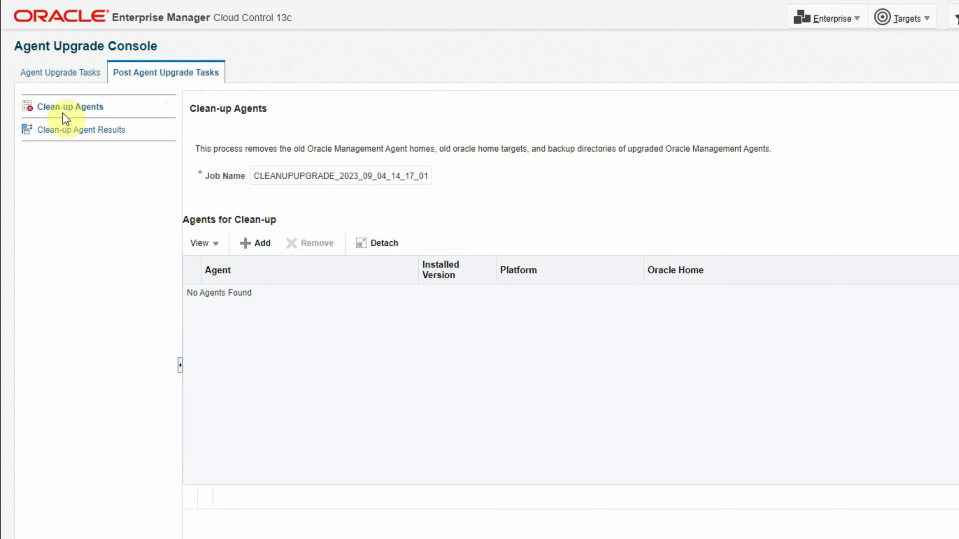
# Review the Not Upgradable Agents and Agent Upgrade Results pages under Agent Upgrade Tasks, and return to Upgrade Agents
pyautogui.click(47, 72)
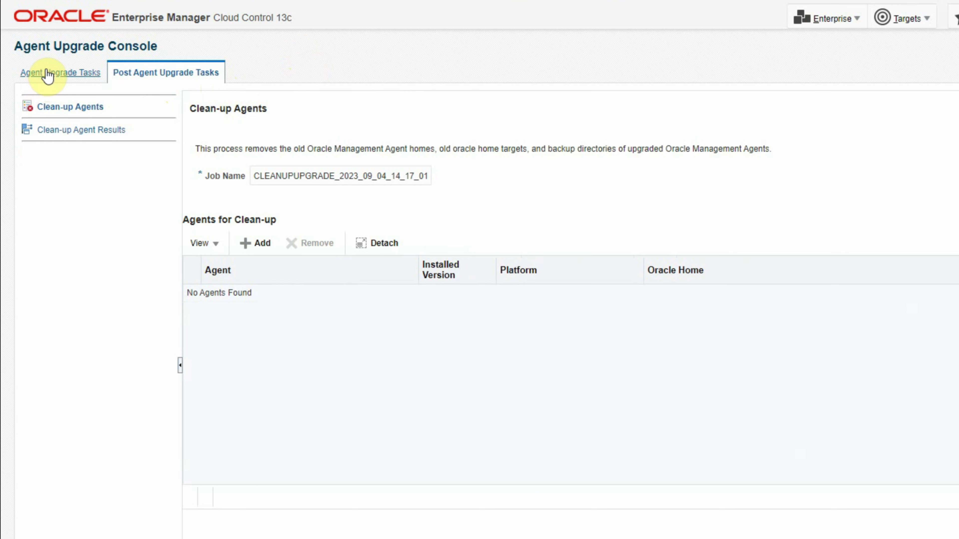
pyautogui.click(47, 72)
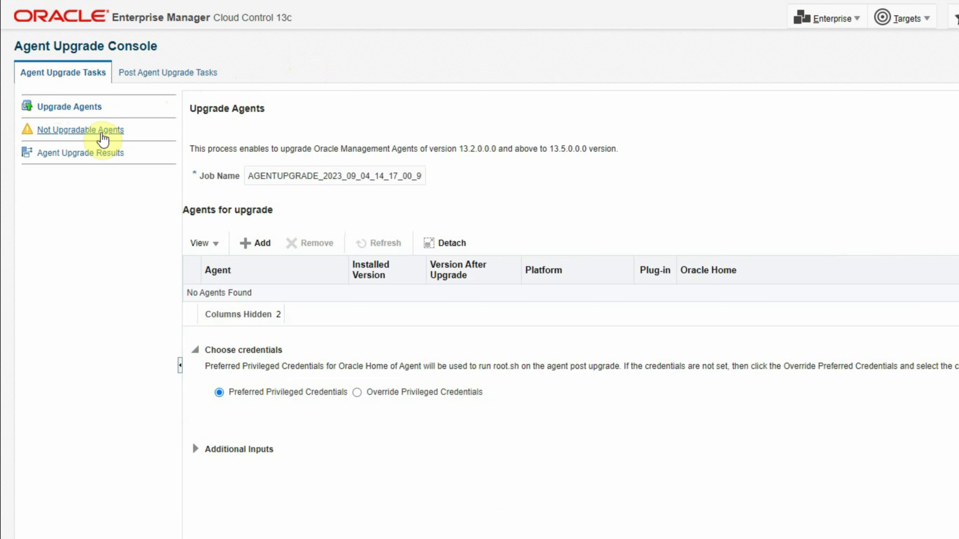
pyautogui.click(101, 133)
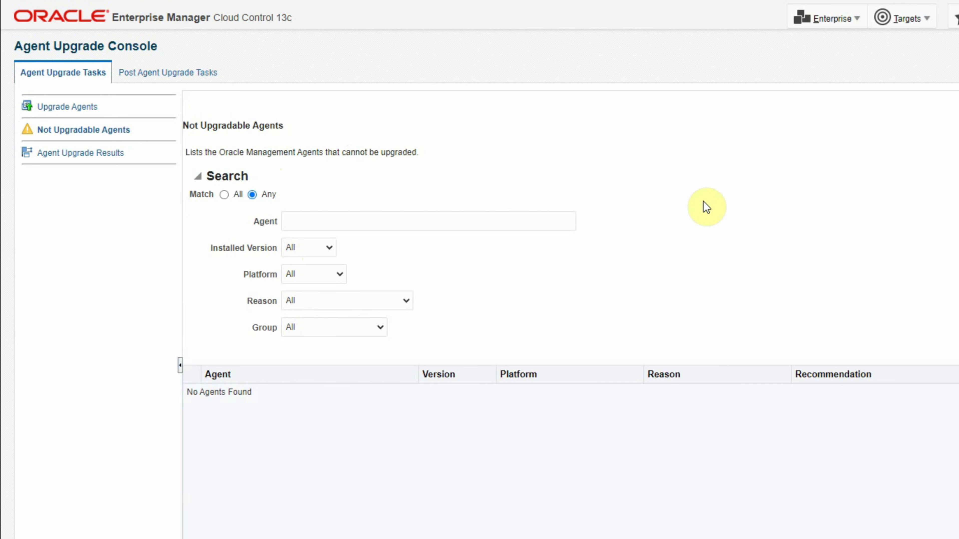
pyautogui.click(69, 155)
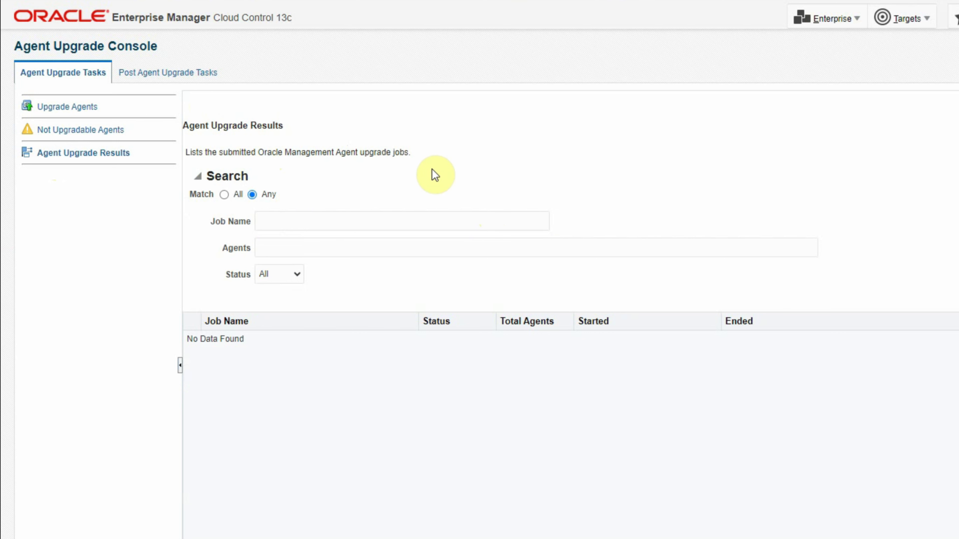
pyautogui.click(60, 107)
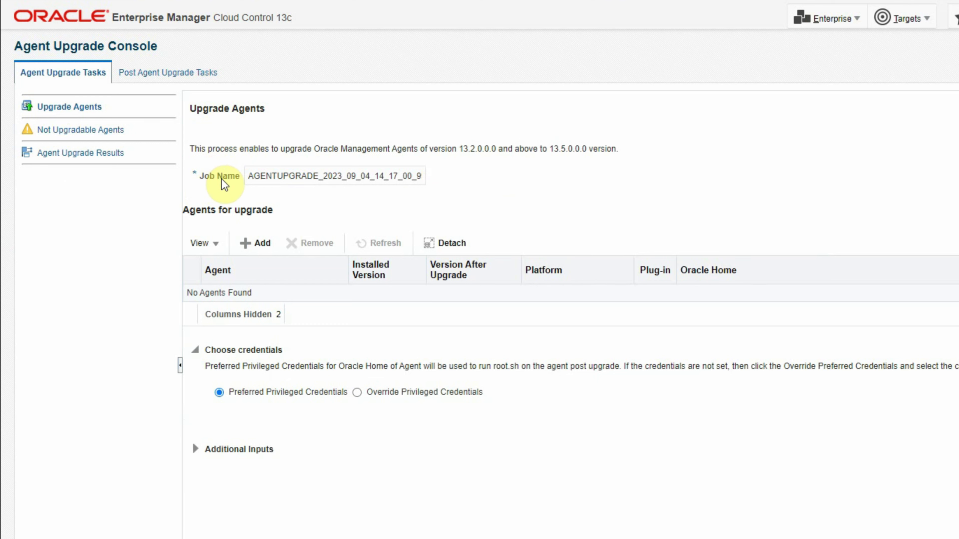
pyautogui.moveTo(253, 181); pyautogui.dragTo(439, 178)
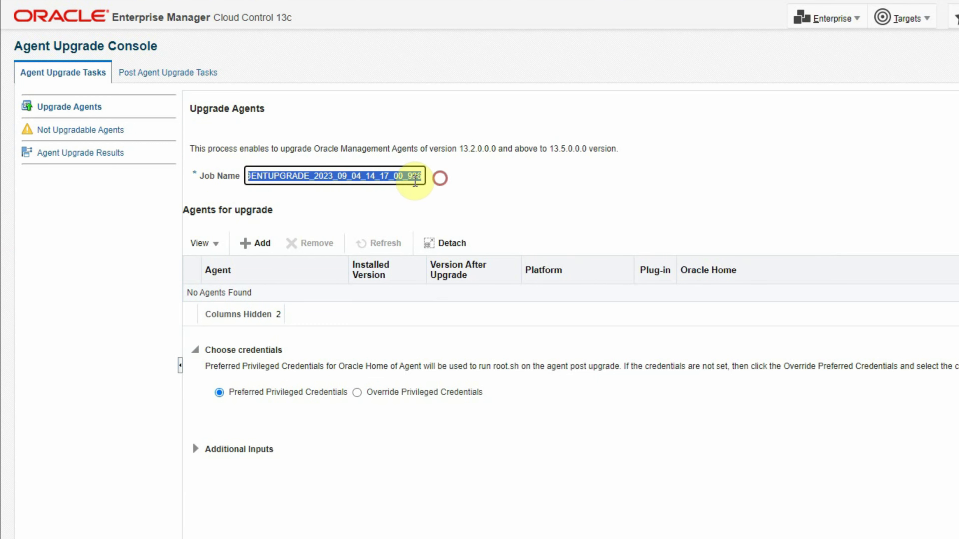
pyautogui.click(342, 173)
pyautogui.moveTo(314, 176); pyautogui.dragTo(365, 176)
pyautogui.click(388, 176)
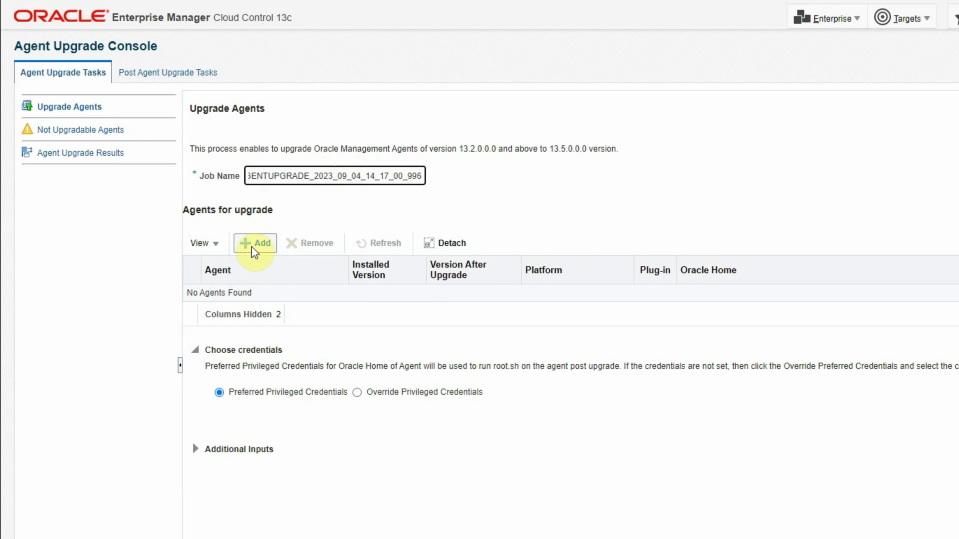
# Add the adminserver agent on port 3872 to the agents for upgrade
pyautogui.click(269, 250)
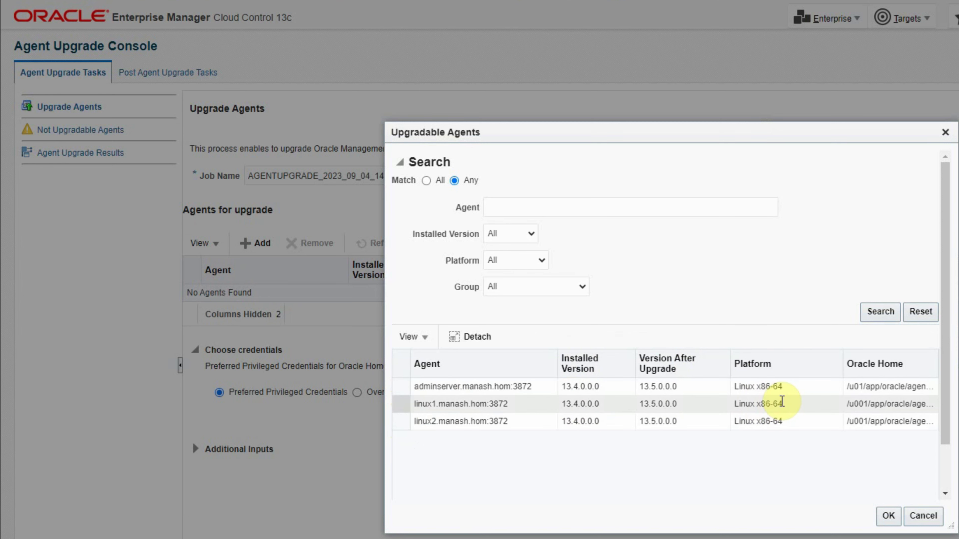
pyautogui.scroll(-1, 400, 403)
pyautogui.click(401, 358)
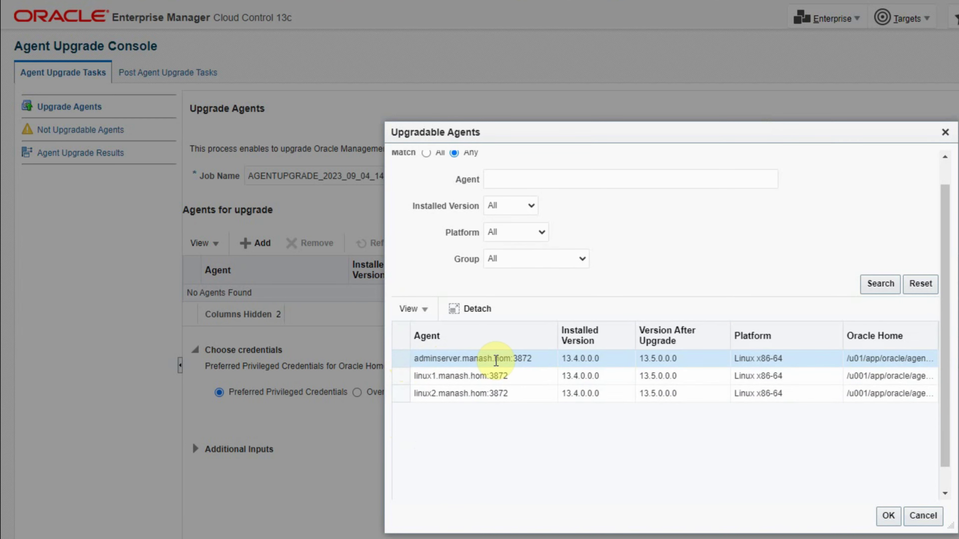
pyautogui.click(888, 516)
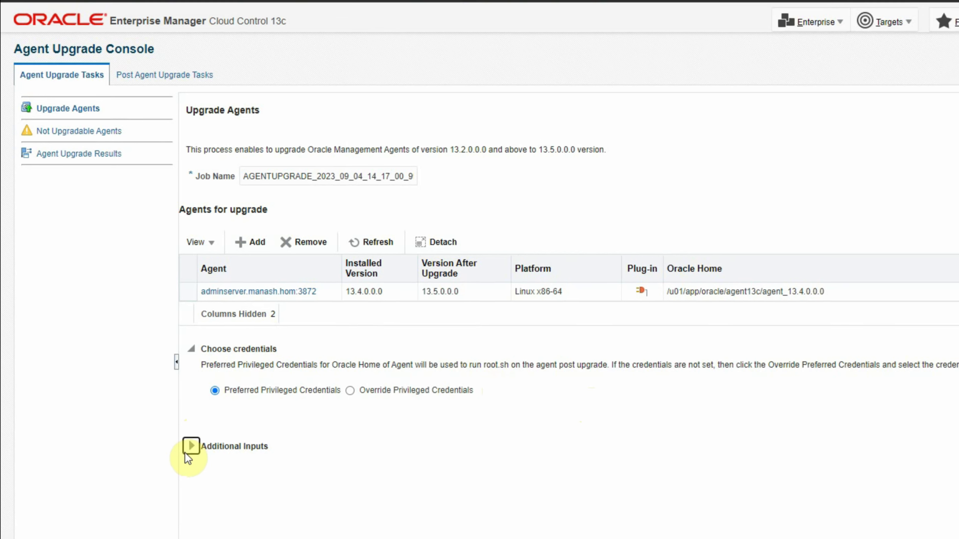
# Expand the Additional Inputs, submit the agent upgrade job with preferred privileged credentials, and accept the root.sh warning
pyautogui.click(190, 447)
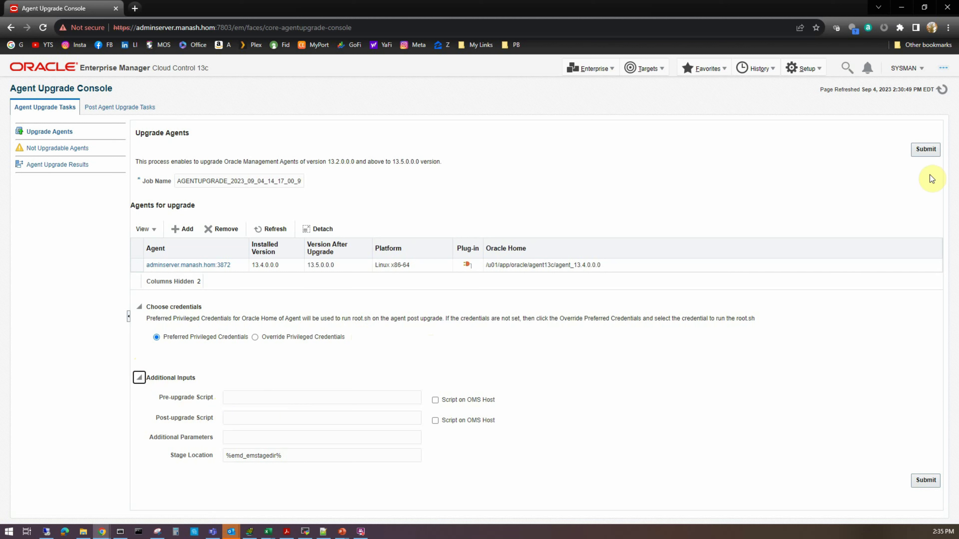
pyautogui.click(927, 151)
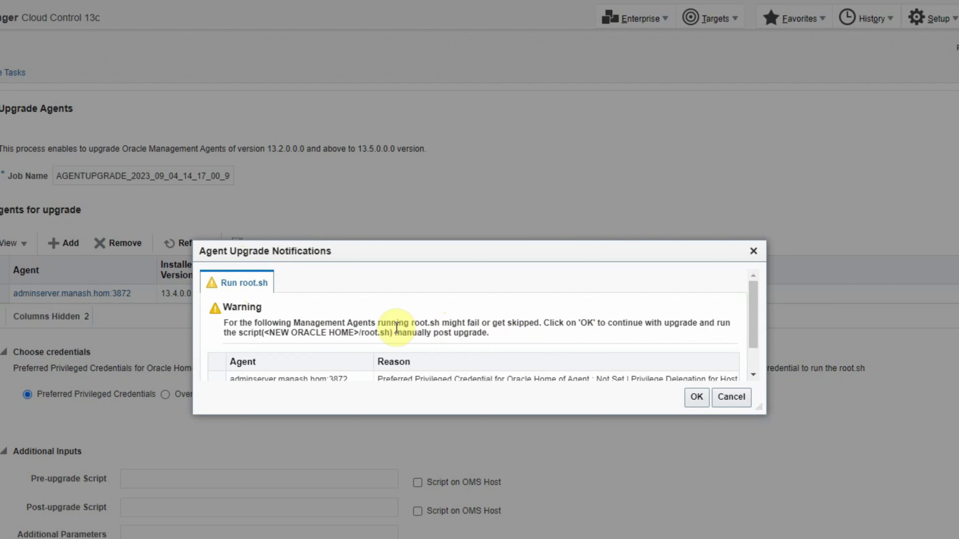
pyautogui.moveTo(755, 404); pyautogui.dragTo(771, 439)
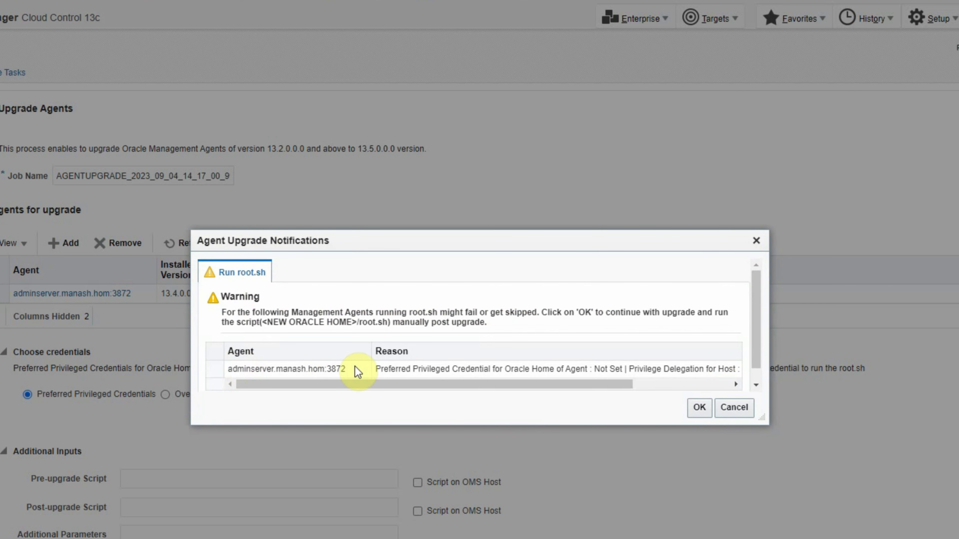
pyautogui.click(702, 413)
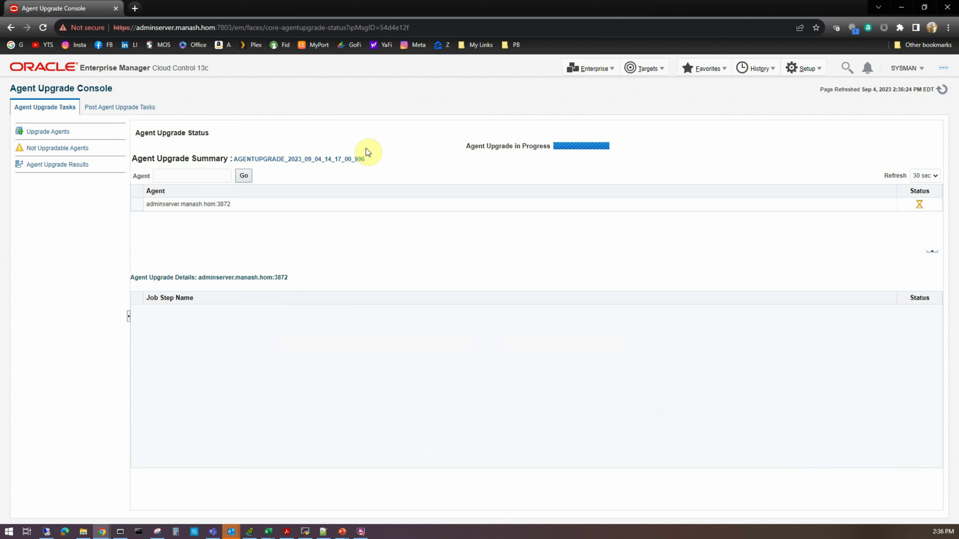
# Set the upgrade status refresh interval to 30 sec and select the adminserver agent in the upgrade summary
pyautogui.click(928, 177)
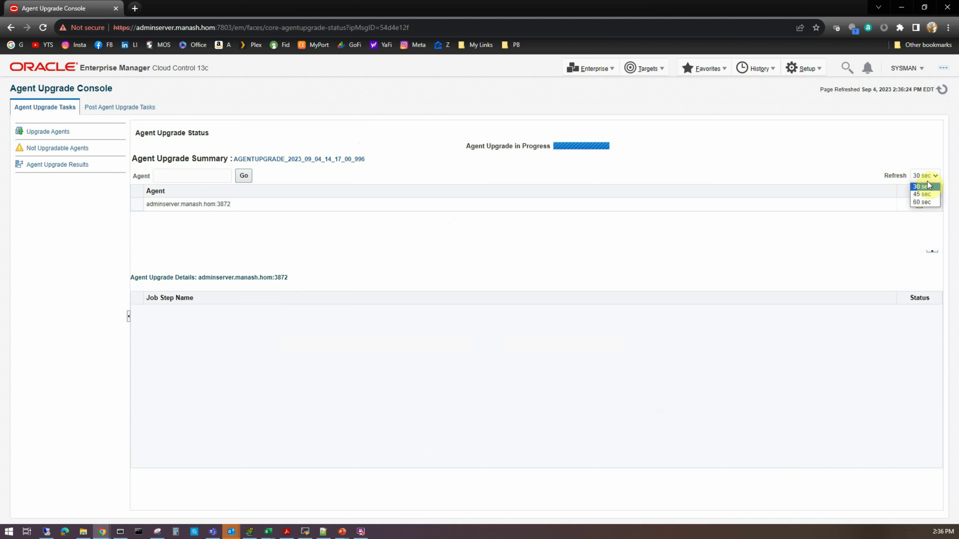
pyautogui.click(928, 187)
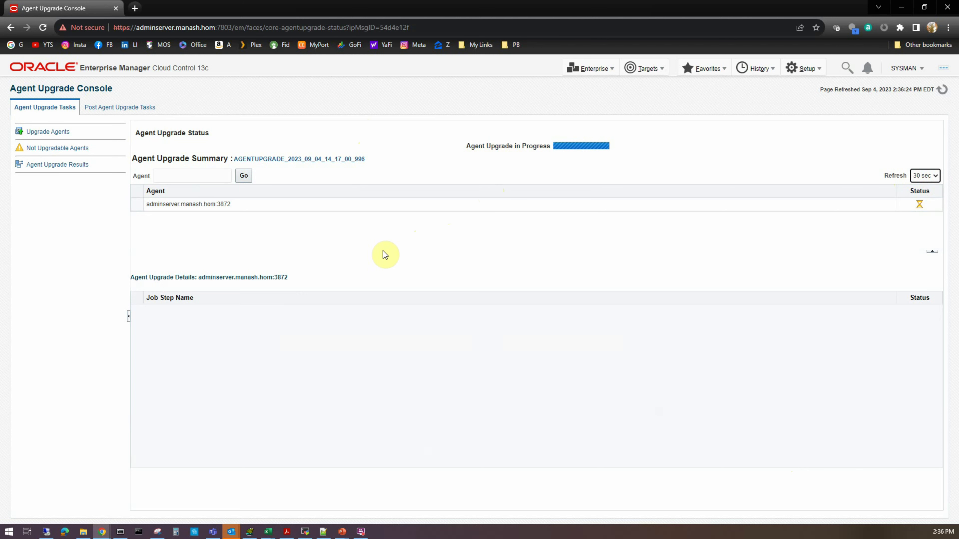
pyautogui.click(732, 201)
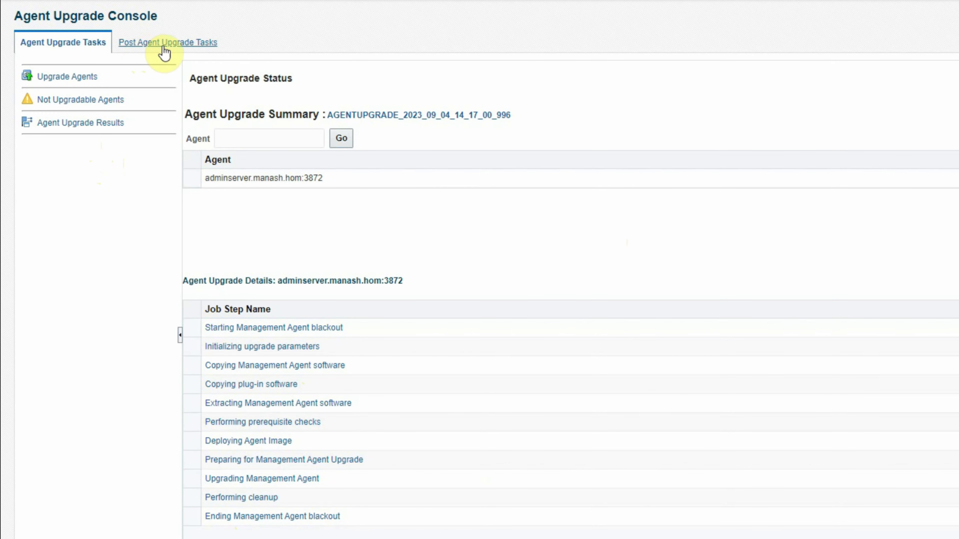
# Review the post-upgrade Clean-up Agents and Clean-up Agent Results pages, and open the Ending Management Agent blackout step of the upgrade job
pyautogui.click(171, 51)
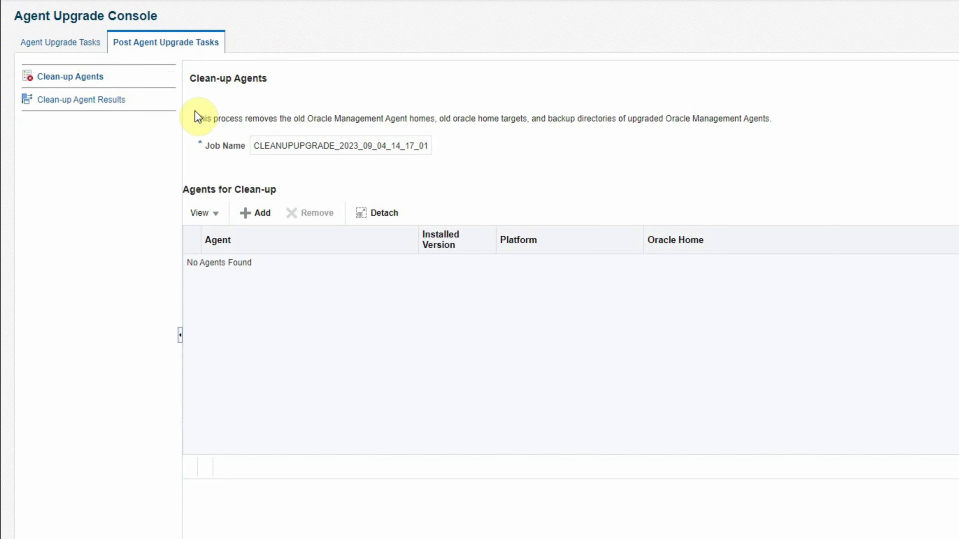
pyautogui.click(74, 104)
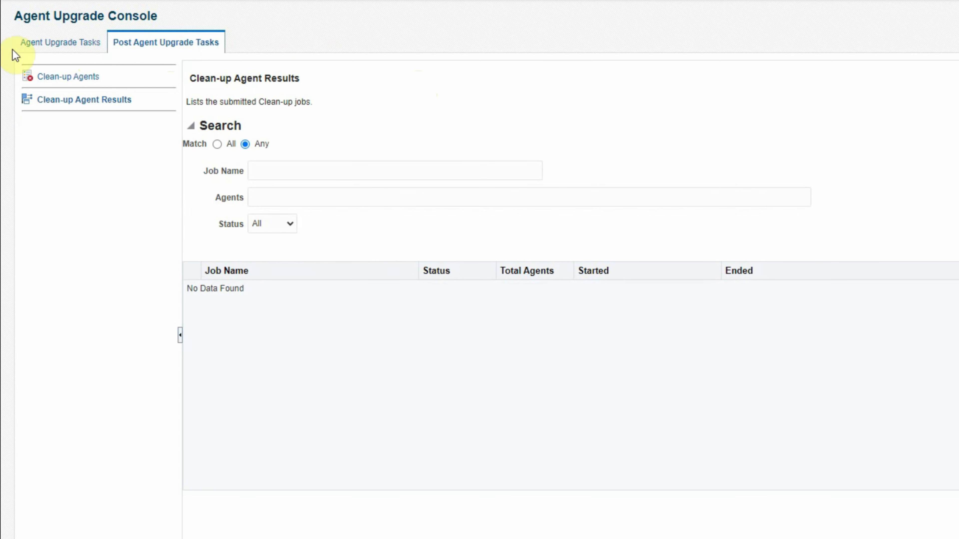
pyautogui.click(50, 43)
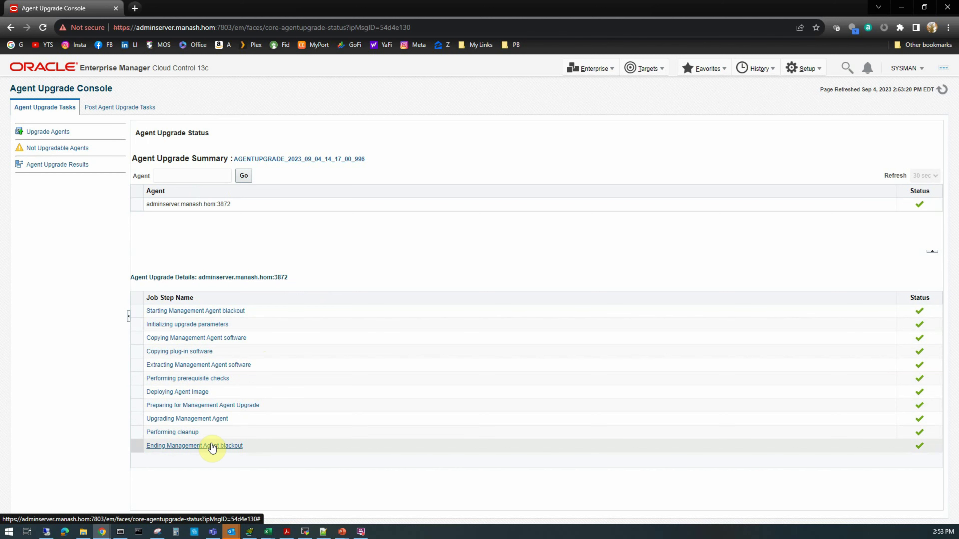
pyautogui.click(211, 447)
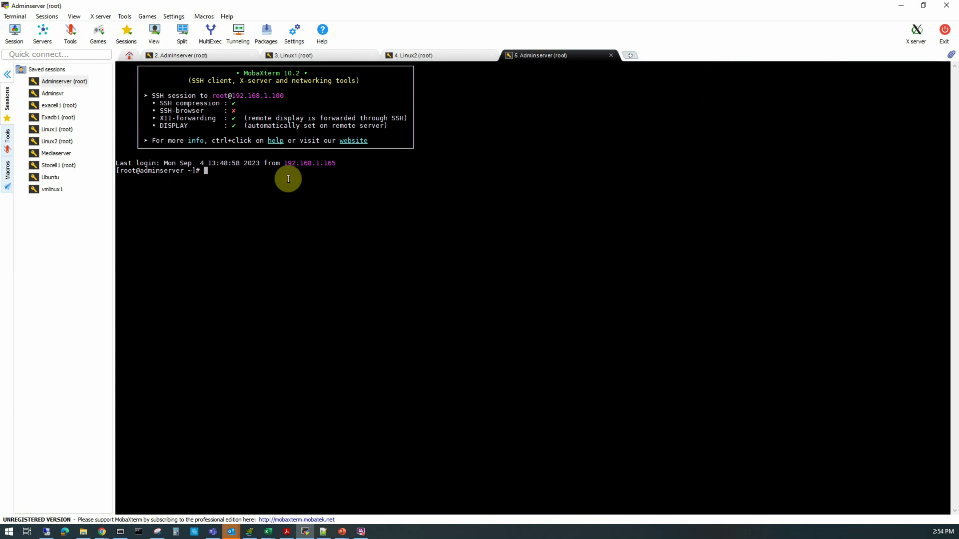
# In the Adminserver root session in MobaXterm, list the agent processes with ps -ef | grep emagent
pyautogui.write('ps -ef ')
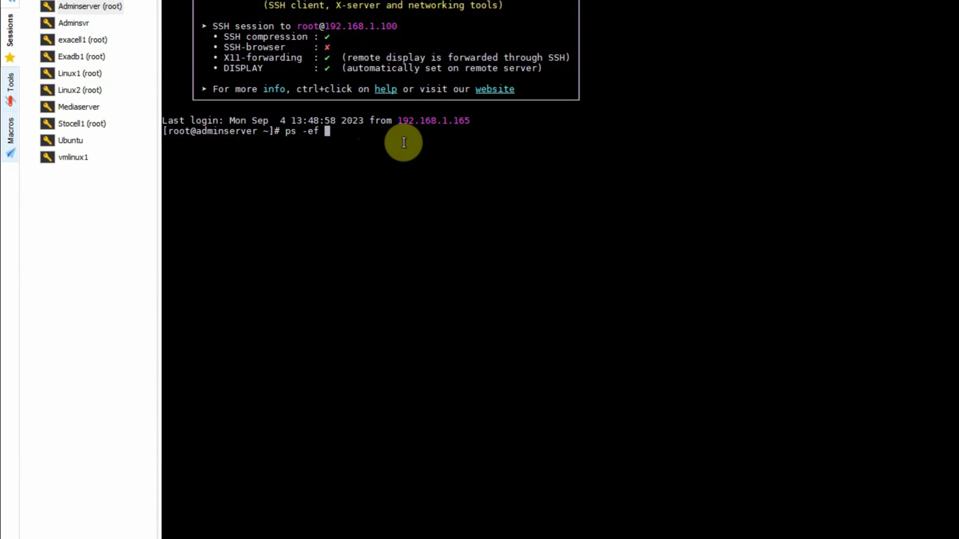
pyautogui.write('| grep emagent')
pyautogui.press('Return')
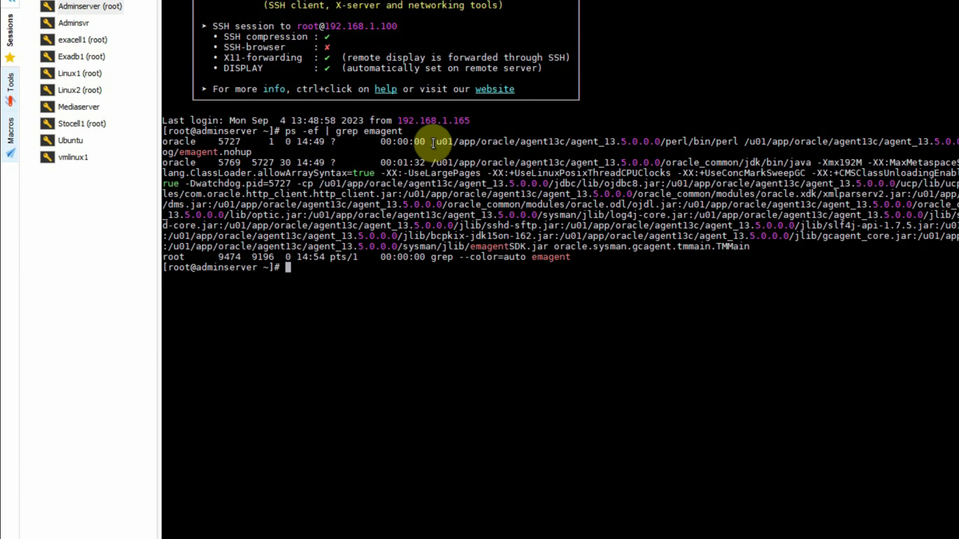
# Change to the new agent home /u01/app/oracle/agent13c/agent_13.5.0.0.0 and list its contents with ls -lrt
pyautogui.moveTo(440, 143); pyautogui.dragTo(659, 142)
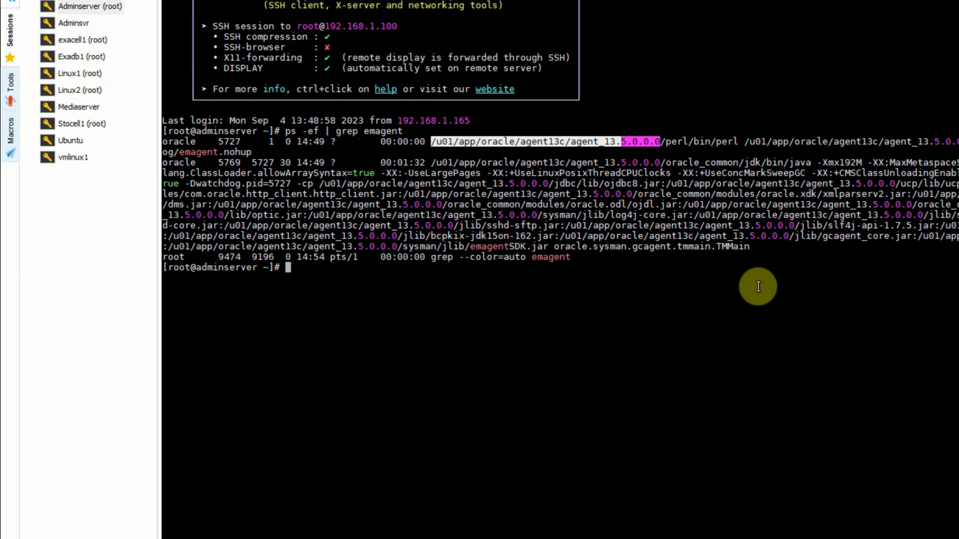
pyautogui.rightClick(542, 347)
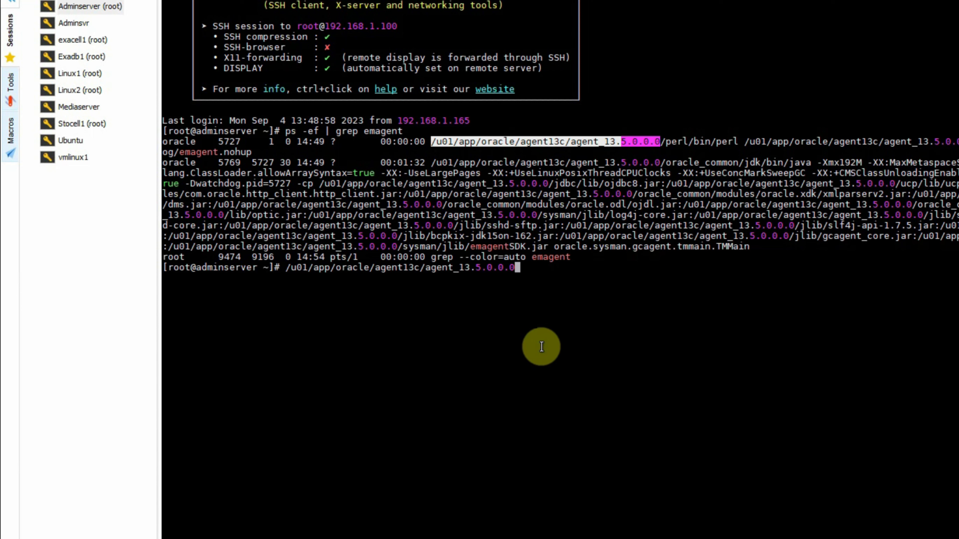
pyautogui.press('Home')
pyautogui.write('cd')
pyautogui.press('End')
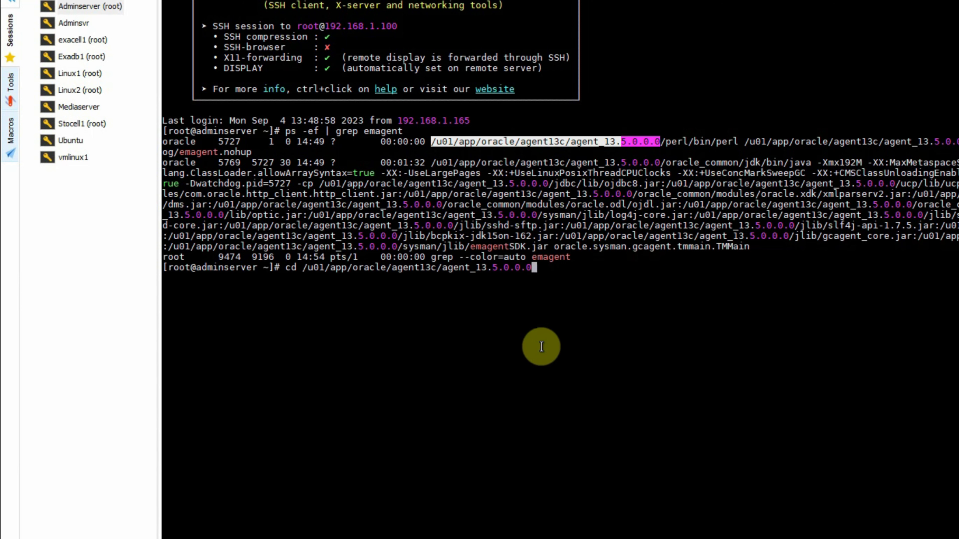
pyautogui.press('Return')
pyautogui.write('ls -lrt')
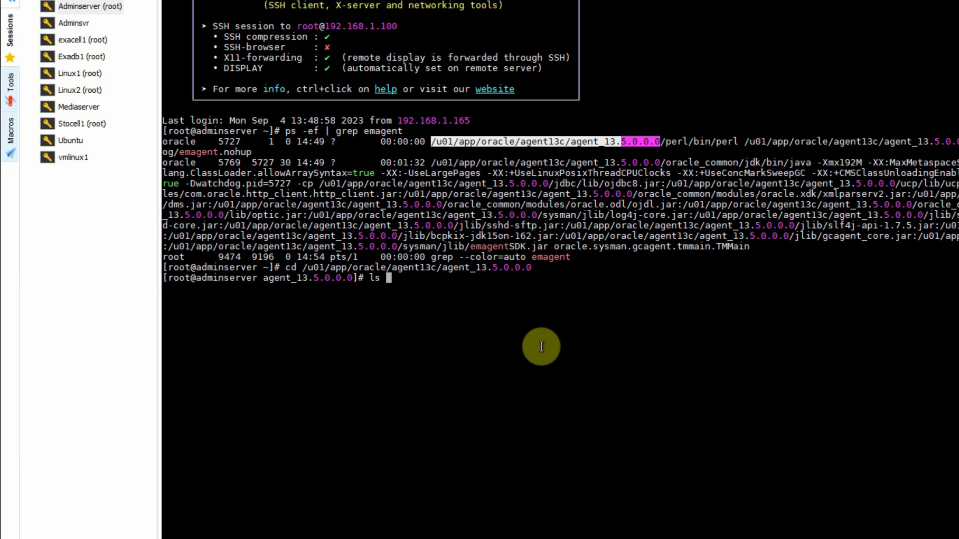
pyautogui.press('Return')
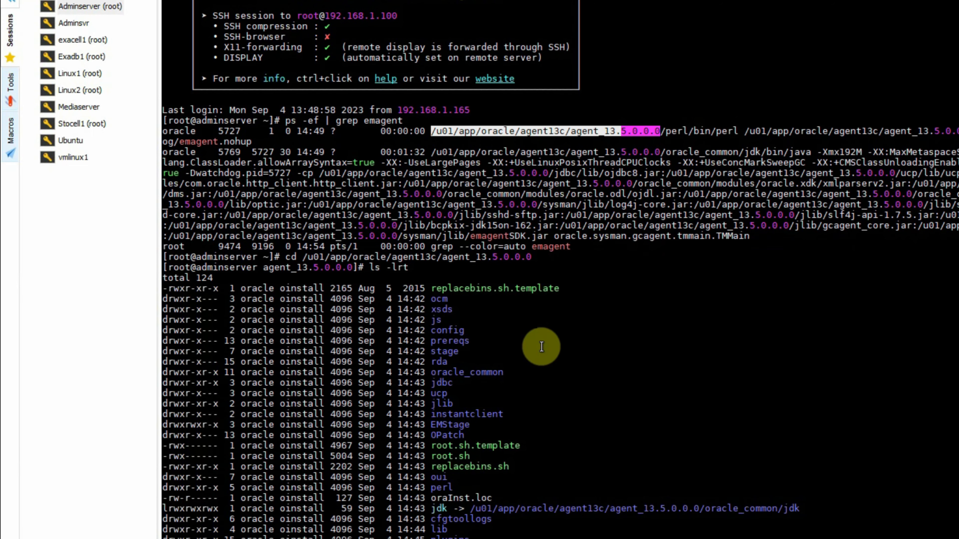
# Run the ./root.sh script from the new agent home as root
pyautogui.doubleClick(470, 456)
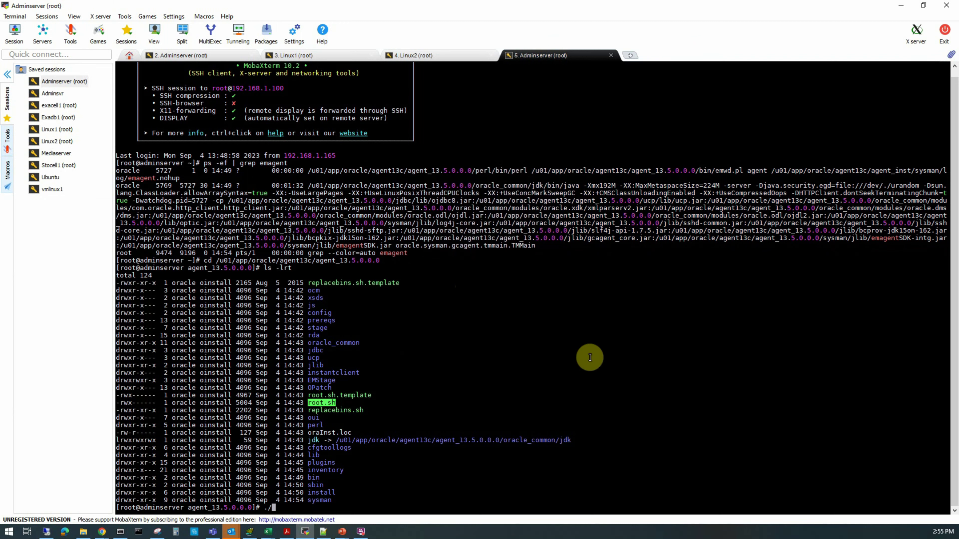
pyautogui.write('root.sh')
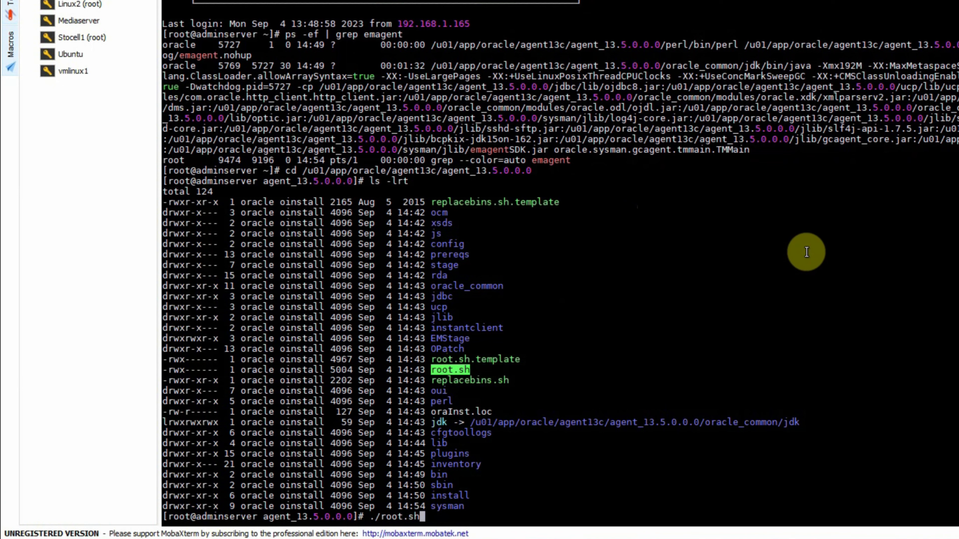
pyautogui.press('Return')
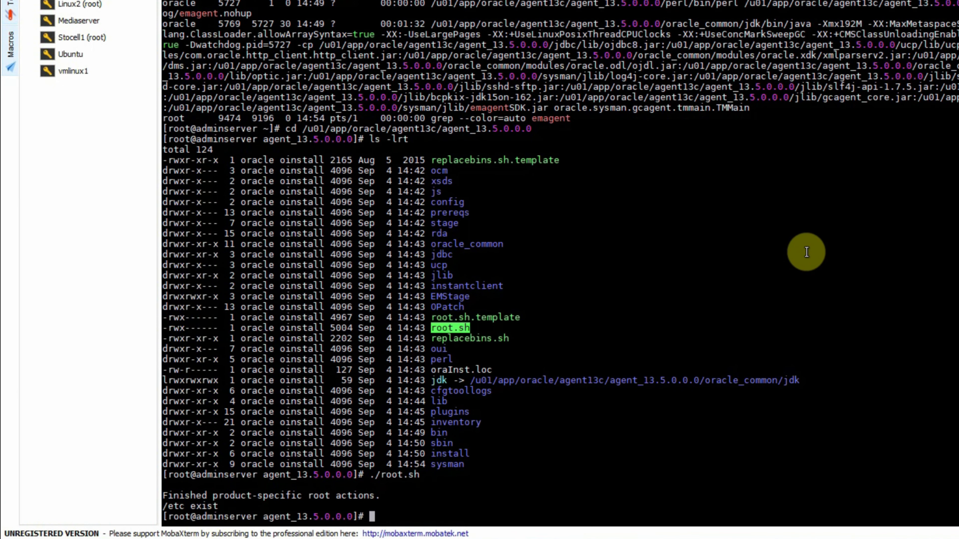
pyautogui.press('Return')
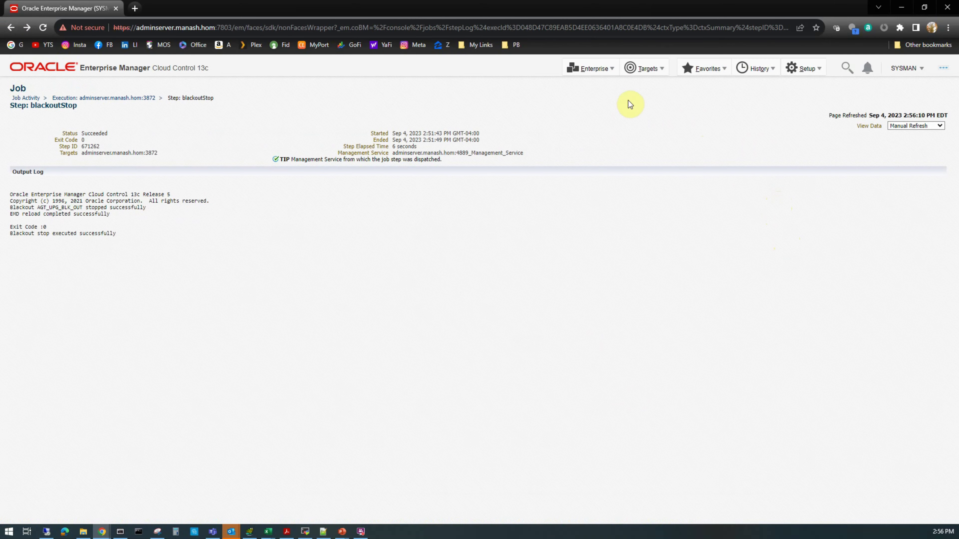
# Switch back to Enterprise Manager, open the All Targets list, and sort it by target type
pyautogui.click(707, 33)
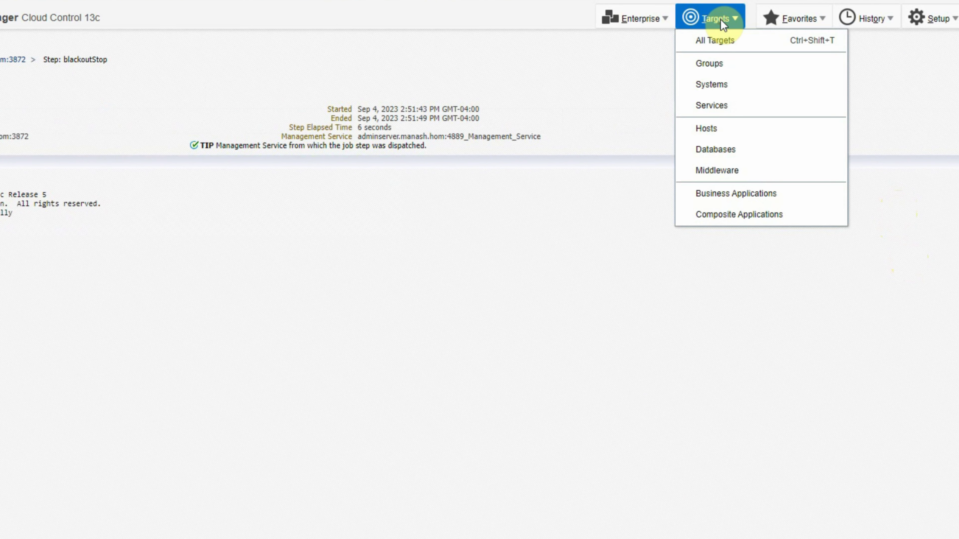
pyautogui.click(720, 42)
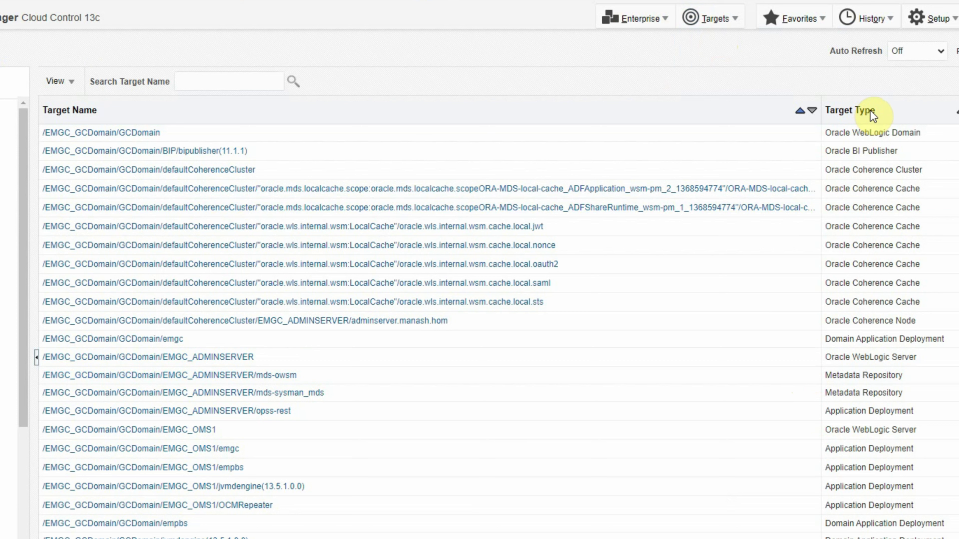
pyautogui.click(885, 111)
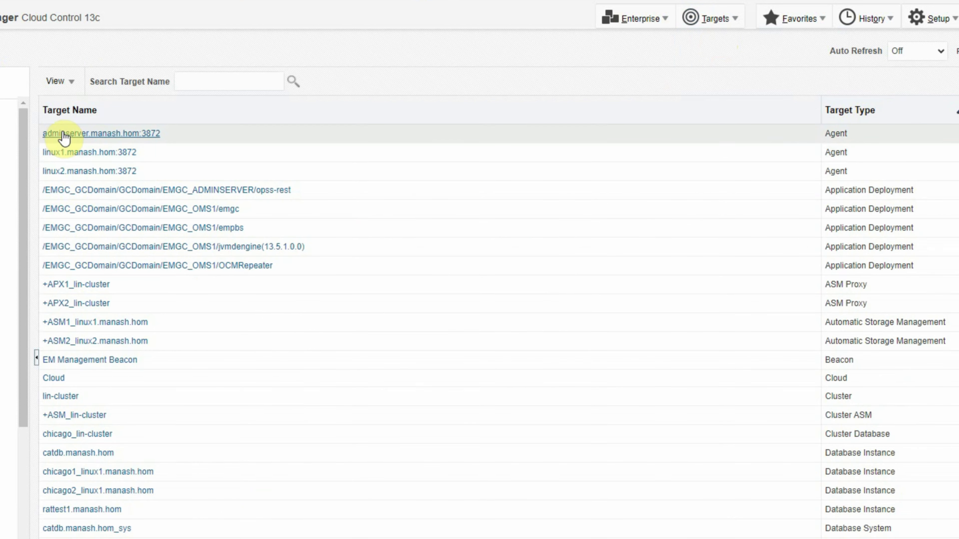
# Open the home page of the adminserver.manash.hom:3872 agent to check its version and status
pyautogui.click(94, 140)
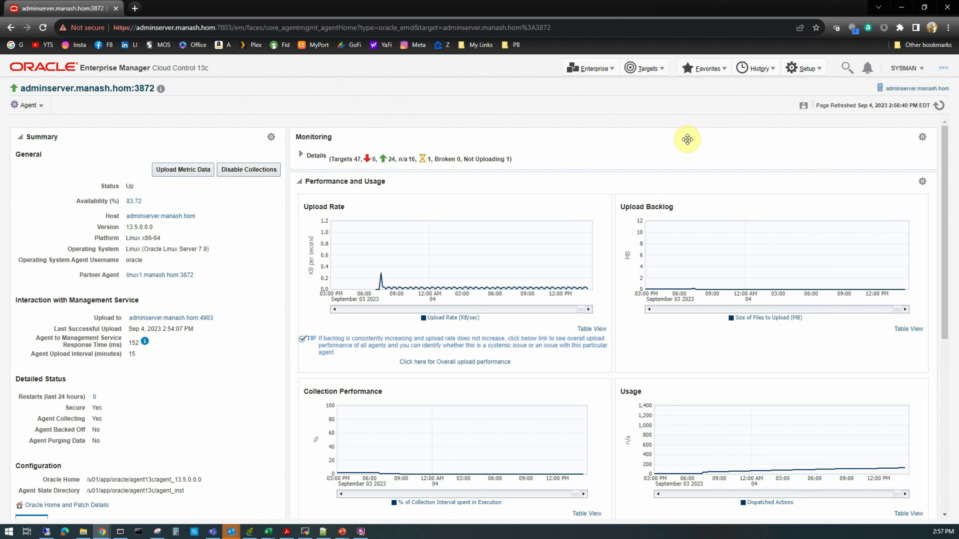
# Open the Upgrade Agents page of the Agent Upgrade Console and append -2 to the default job name
pyautogui.click(811, 69)
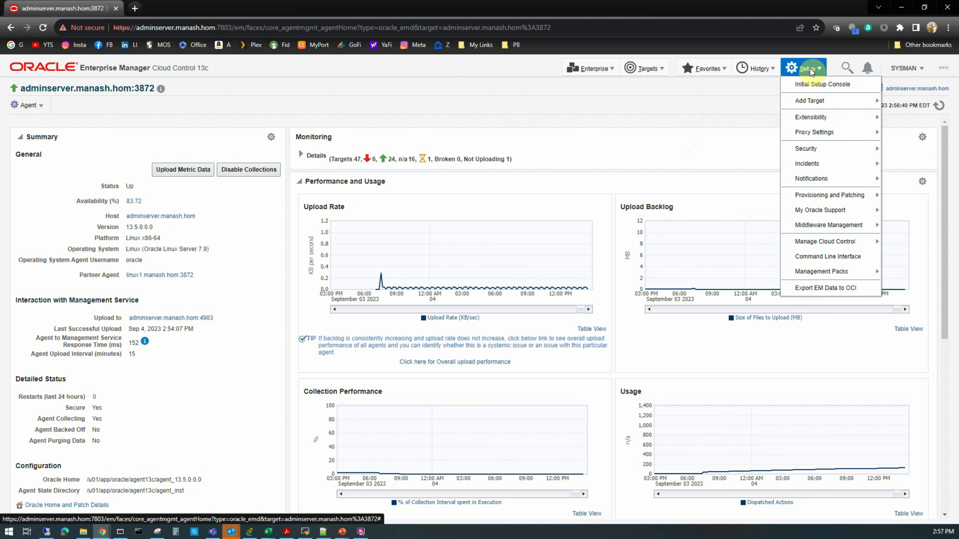
pyautogui.moveTo(812, 247)
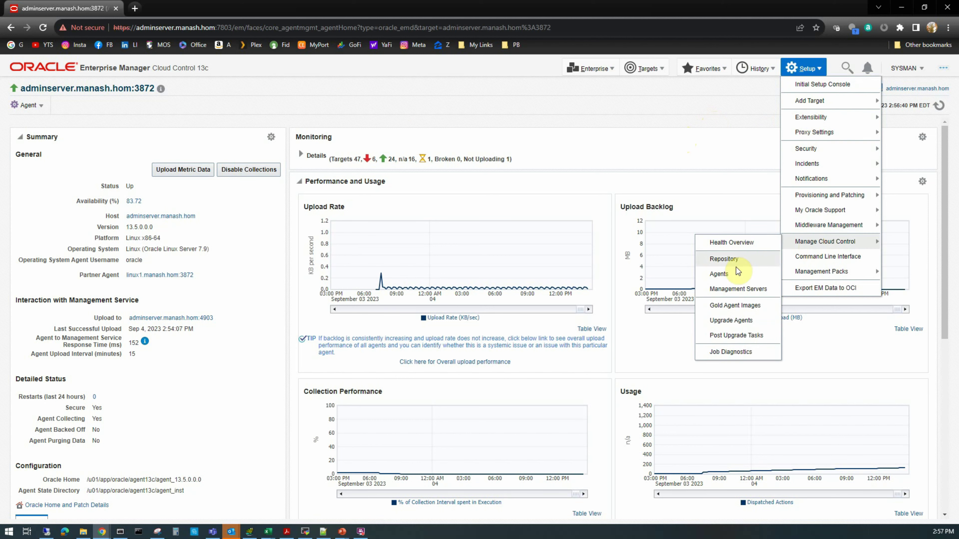
pyautogui.click(731, 322)
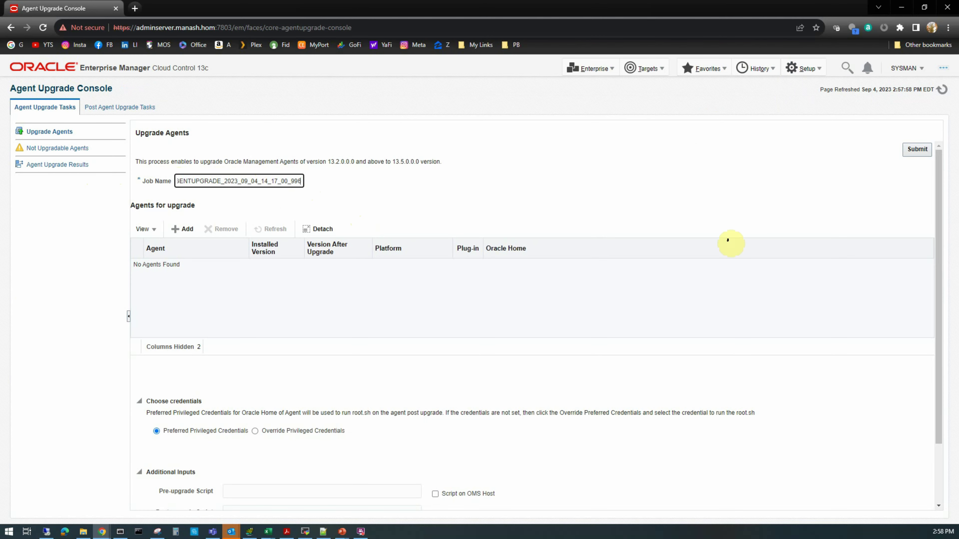
pyautogui.write('-')
pyautogui.write('2')
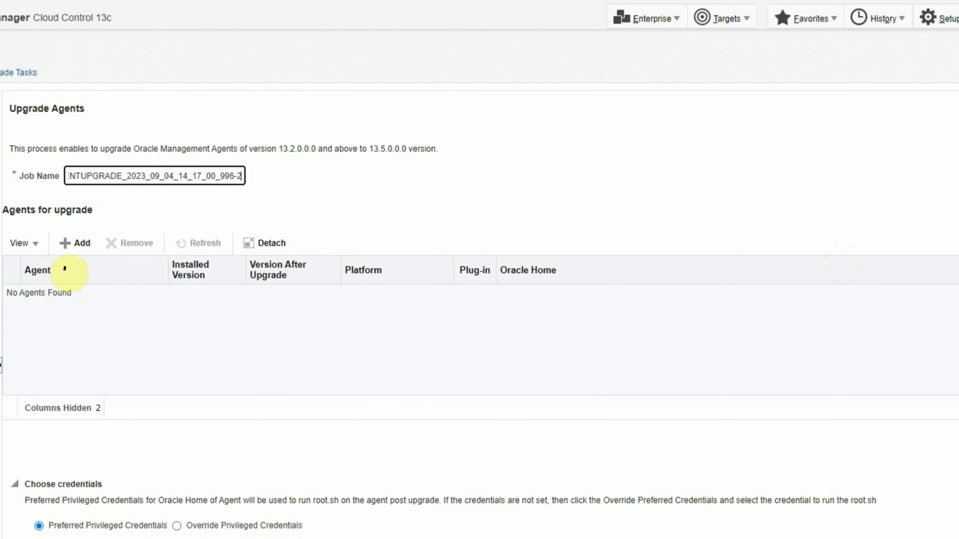
# Add the upgradable agents linux1.manash.hom:3872 and linux2.manash.hom:3872 to the upgrade job
pyautogui.click(85, 247)
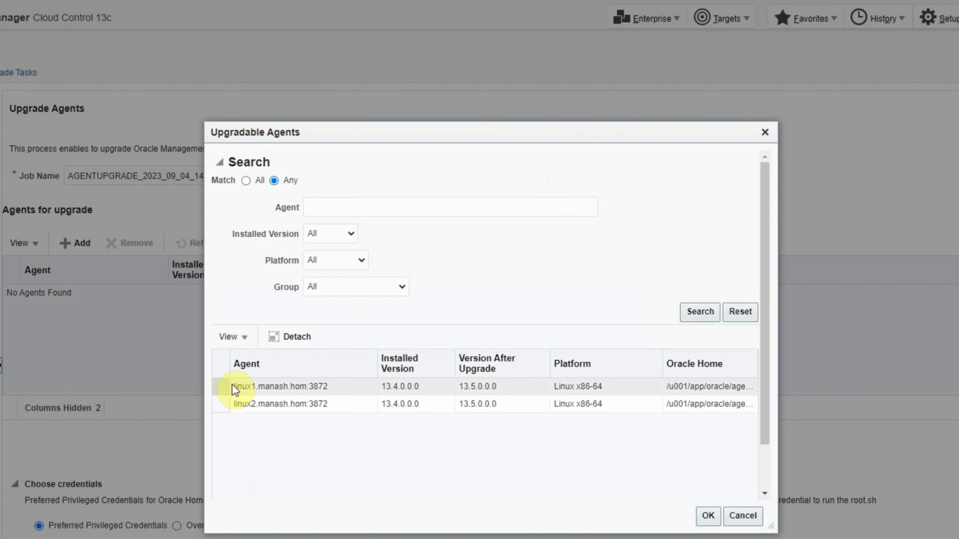
pyautogui.click(220, 387)
pyautogui.keyDown('ctrl'); pyautogui.click(430, 379); pyautogui.keyUp('ctrl')
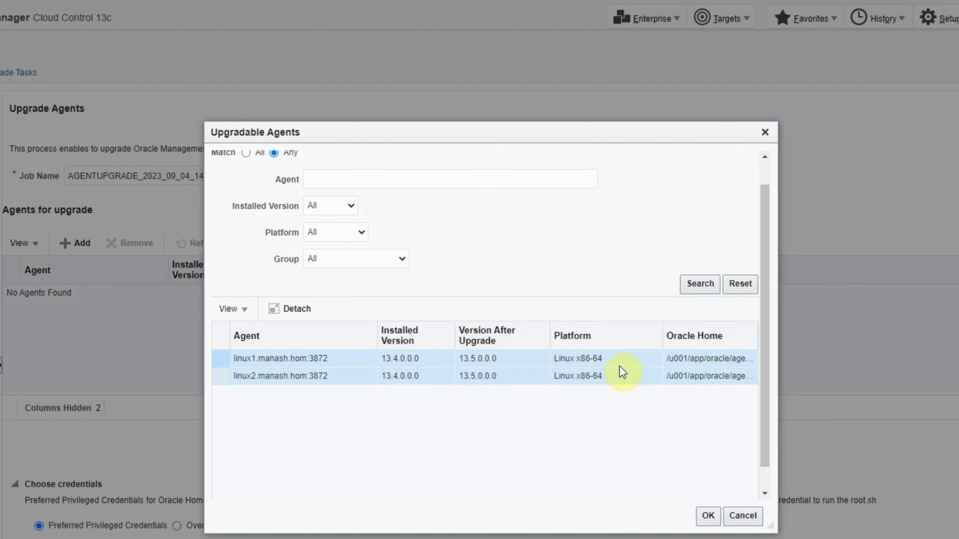
pyautogui.click(634, 460)
pyautogui.click(707, 517)
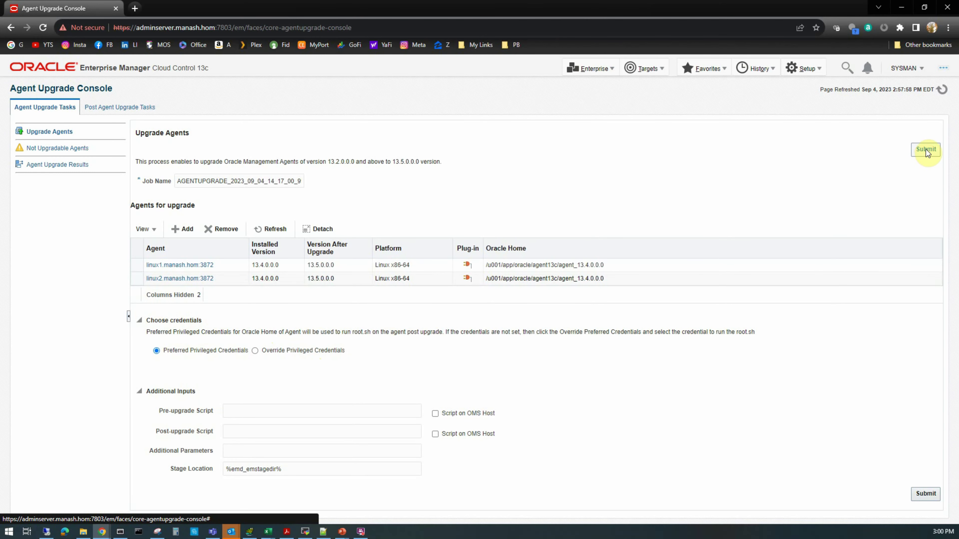
# Submit the agent upgrade job and accept the warning about running root.sh manually
pyautogui.click(926, 149)
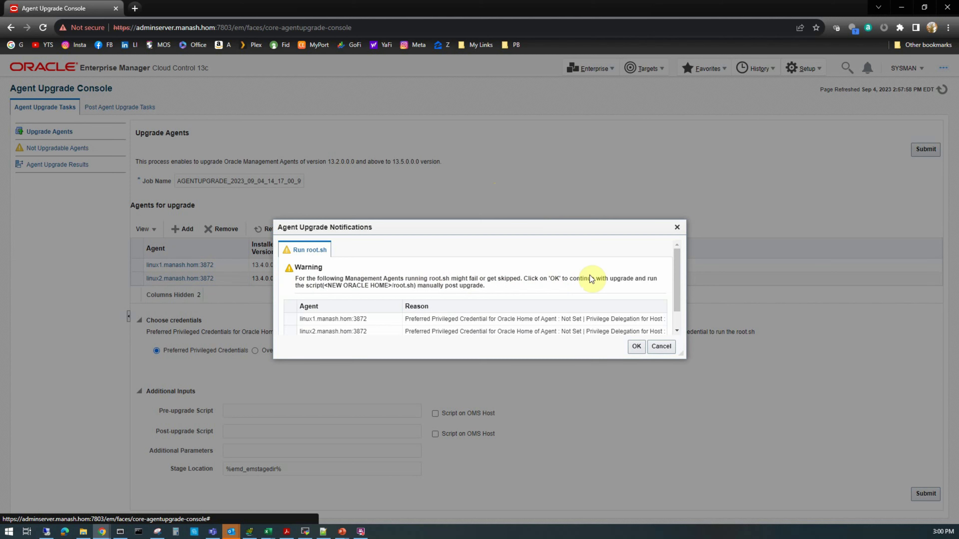
pyautogui.click(637, 347)
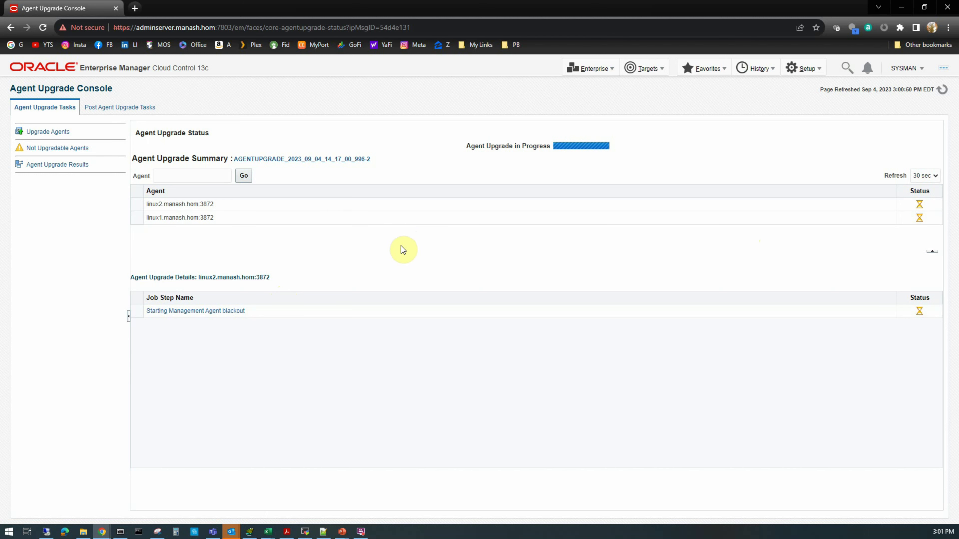
# Review the upgrade job steps and their status for both the linux2 and linux1 agents
pyautogui.click(234, 204)
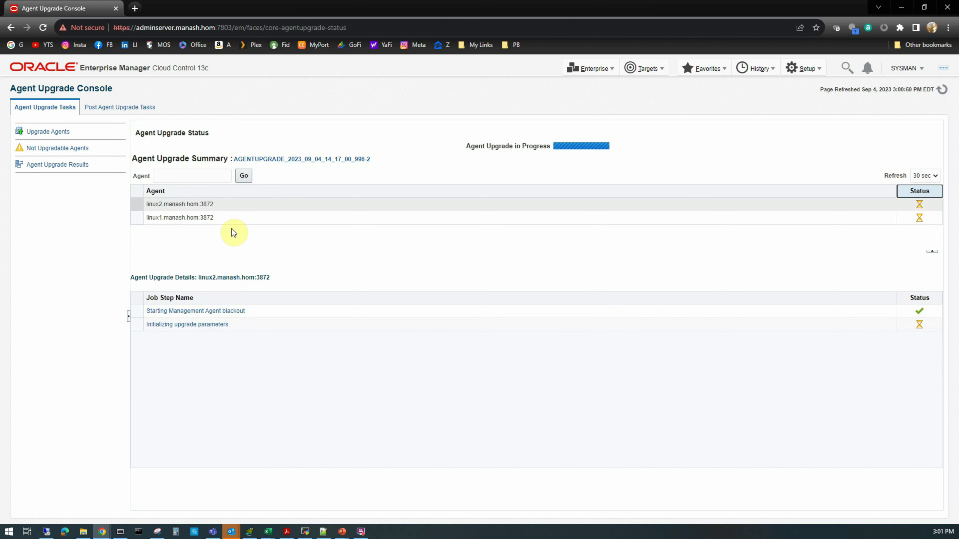
pyautogui.click(237, 218)
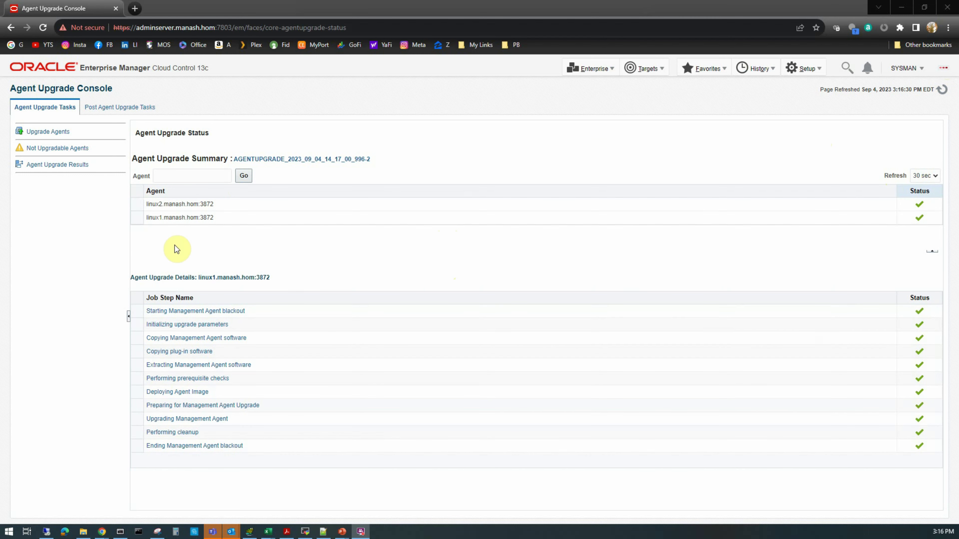
pyautogui.click(233, 204)
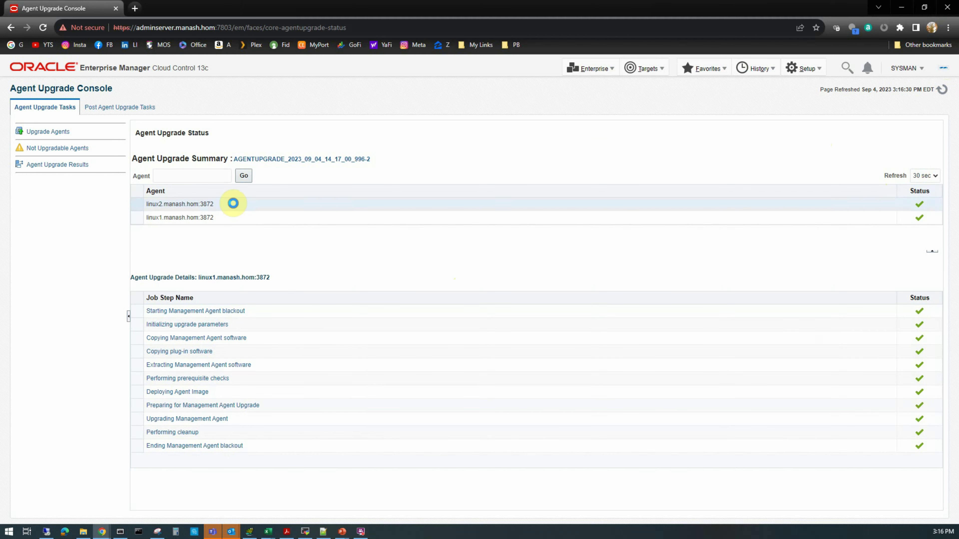
pyautogui.click(231, 221)
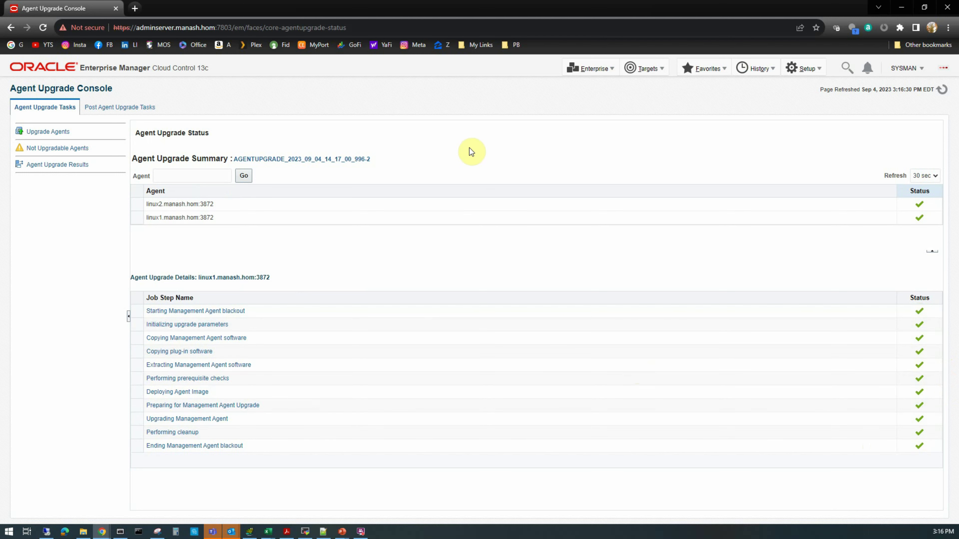
# Switch to MobaXterm, open the Linux1 root session, and list the agent processes with ps -ef | grep emagent
pyautogui.hotkey('alt', 'Tab')
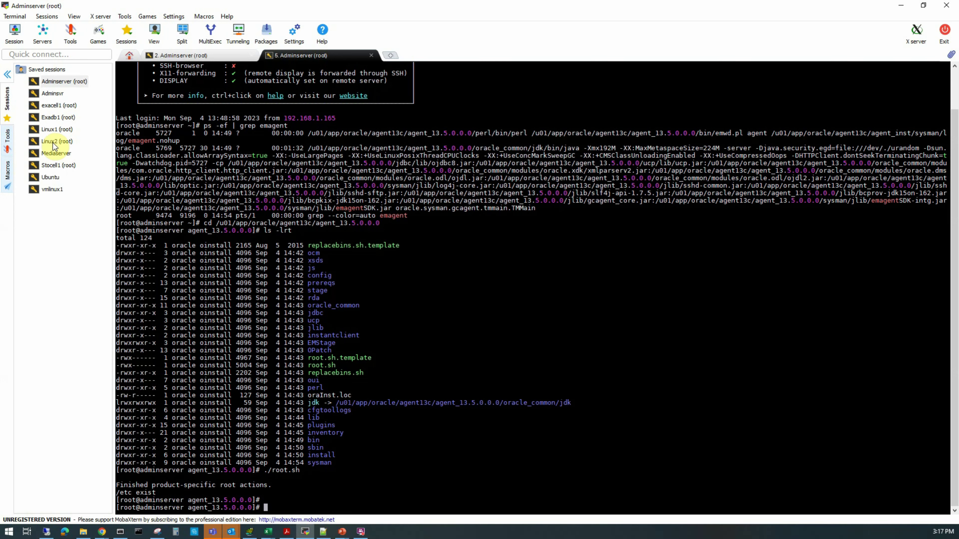
pyautogui.doubleClick(52, 129)
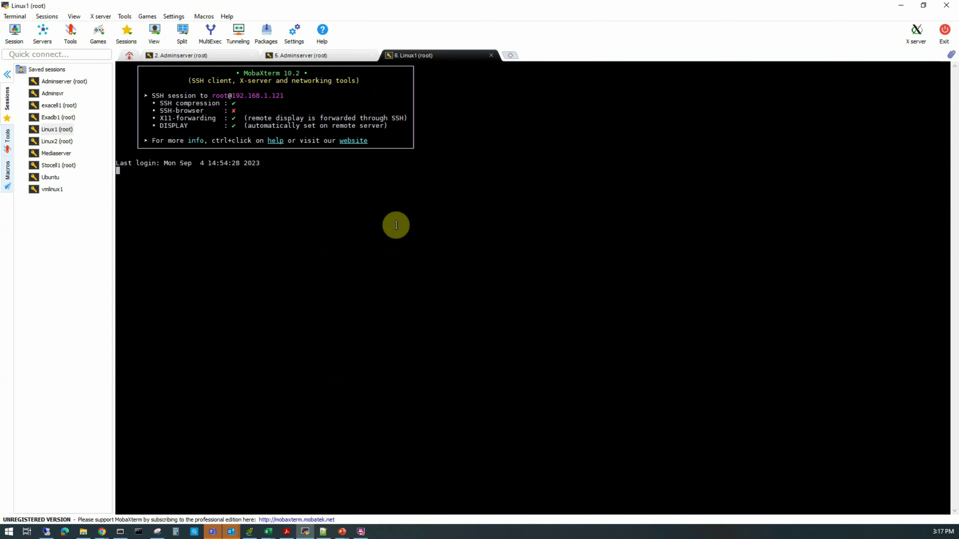
pyautogui.write('ps -ef | ')
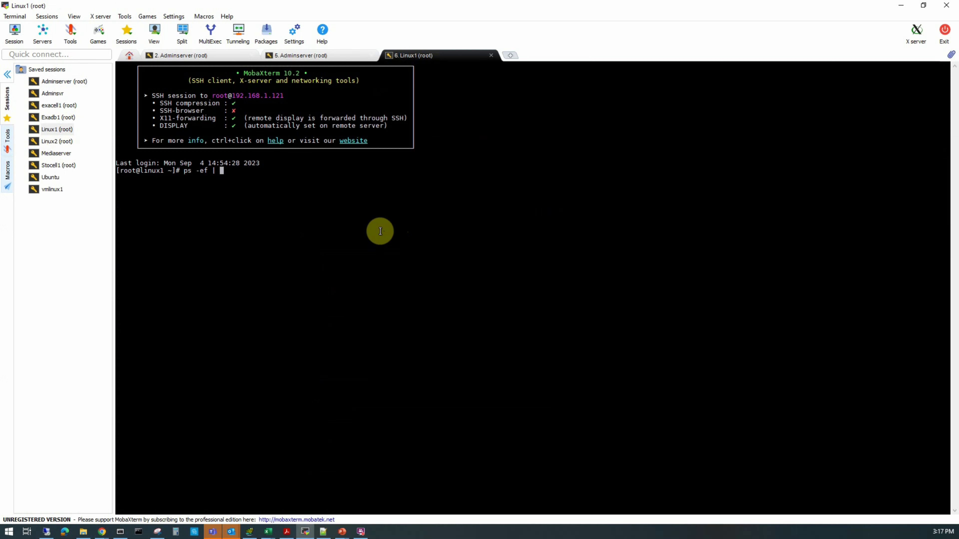
pyautogui.write('grep emagen')
pyautogui.write('t')
pyautogui.press('Return')
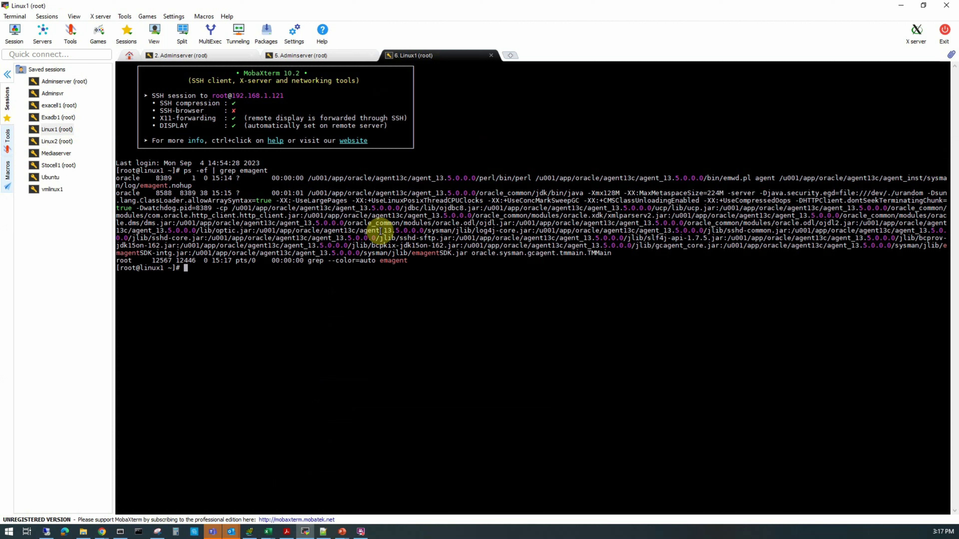
# On linux1, change to the new agent home /u001/app/oracle/agent13c/agent_13.5.0.0.0 and list its contents with ls -lrt
pyautogui.write('cd')
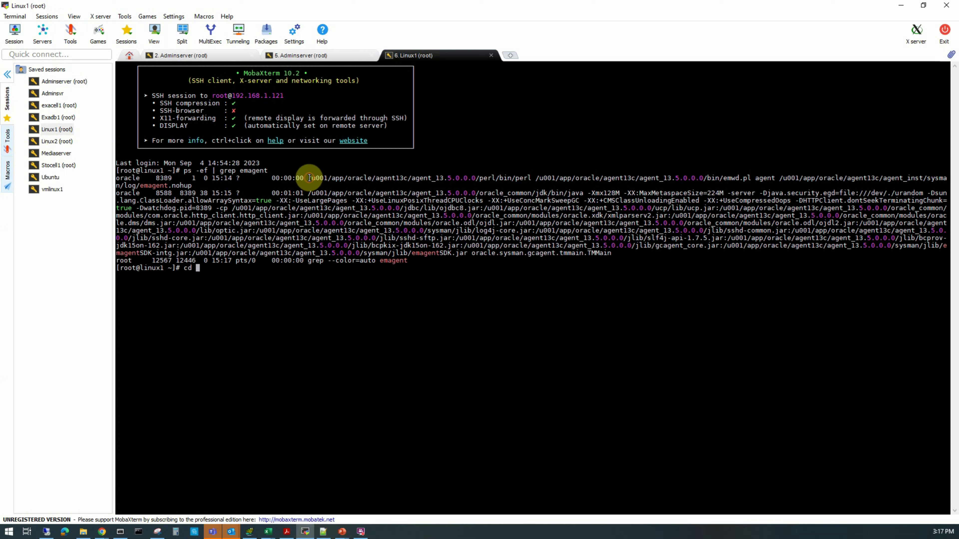
pyautogui.moveTo(309, 178); pyautogui.dragTo(476, 178)
pyautogui.rightClick(552, 324)
pyautogui.press('Return')
pyautogui.write('ls -lrt')
pyautogui.press('Return')
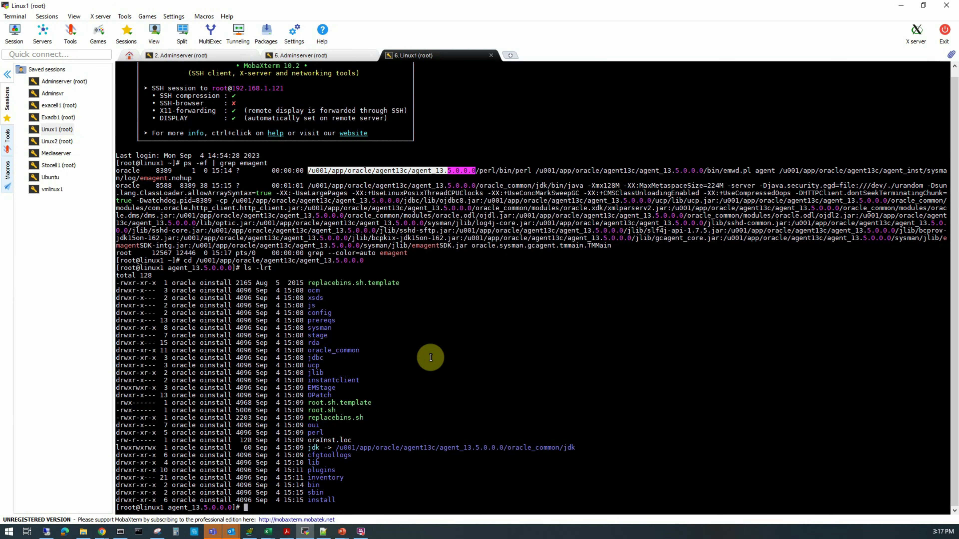
# Run the ./root.sh script from the new agent home on linux1
pyautogui.doubleClick(321, 410)
pyautogui.hotkey('ctrl', 'c')
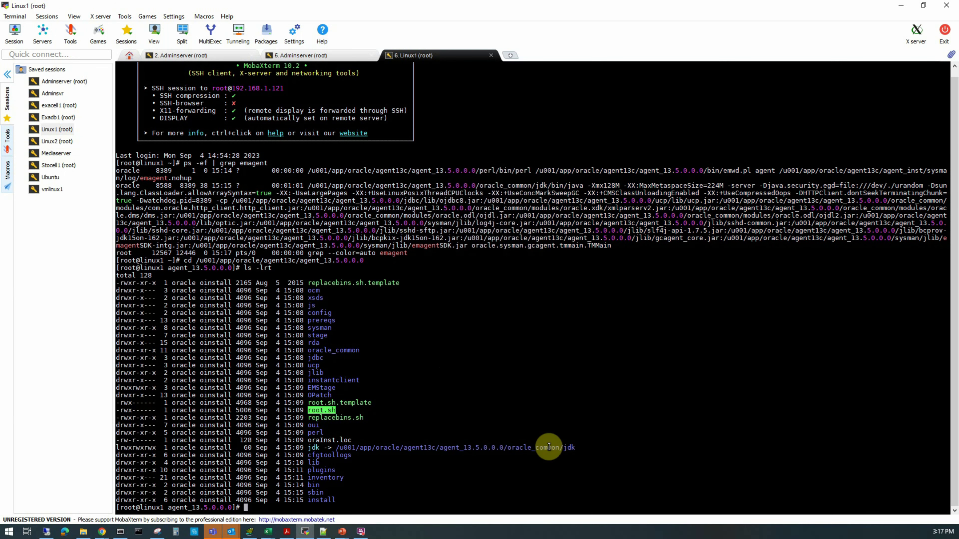
pyautogui.write('./')
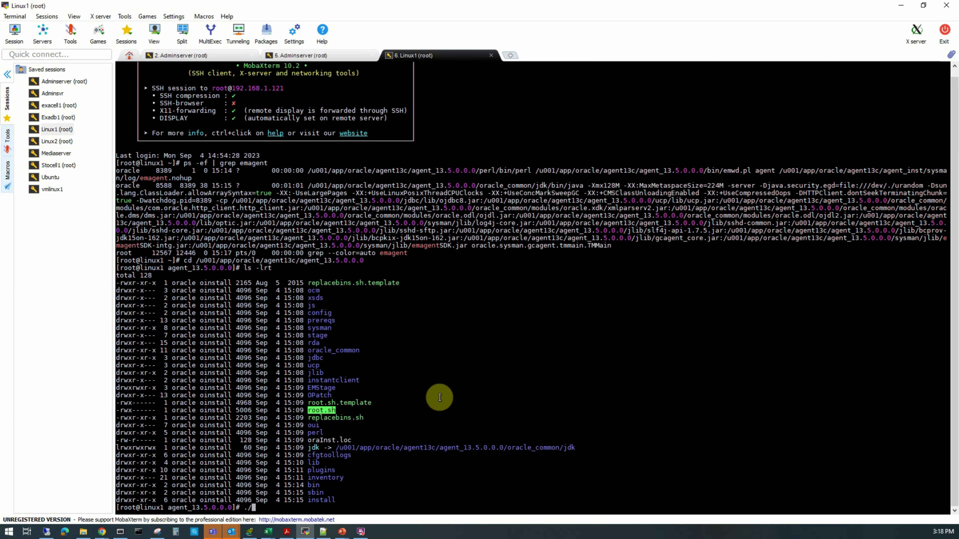
pyautogui.rightClick(452, 387)
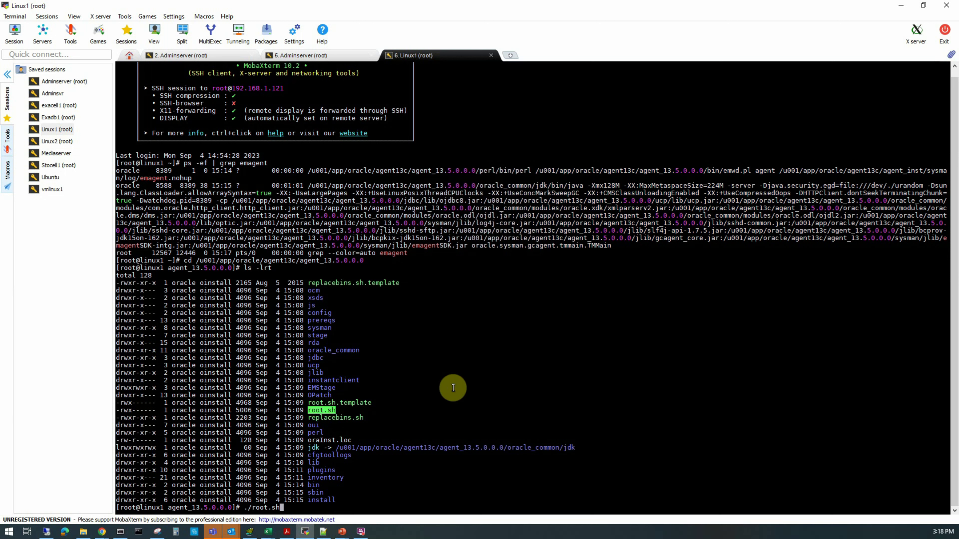
pyautogui.press('Return')
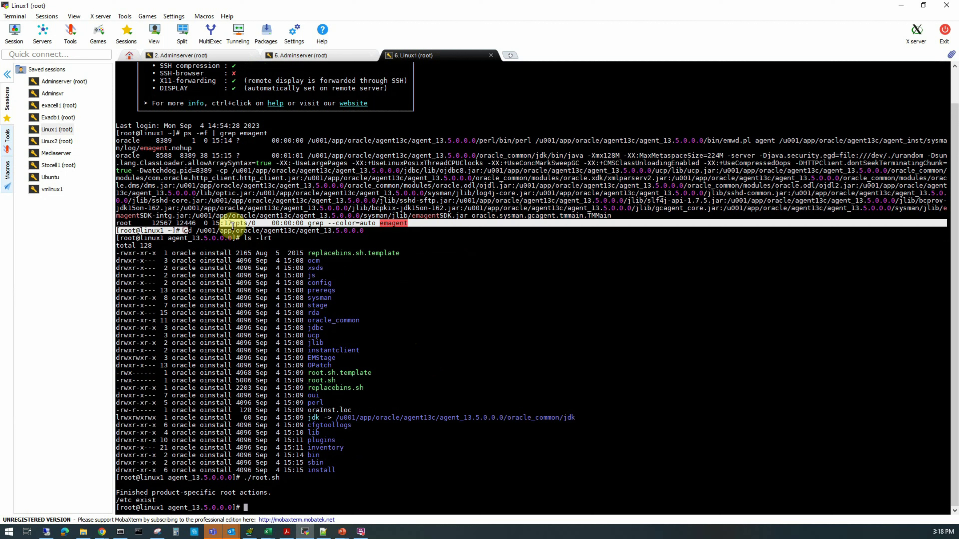
# Copy the cd command for the new agent home from linux1 and run it in a new Linux2 root session
pyautogui.moveTo(186, 230); pyautogui.dragTo(363, 231)
pyautogui.doubleClick(57, 142)
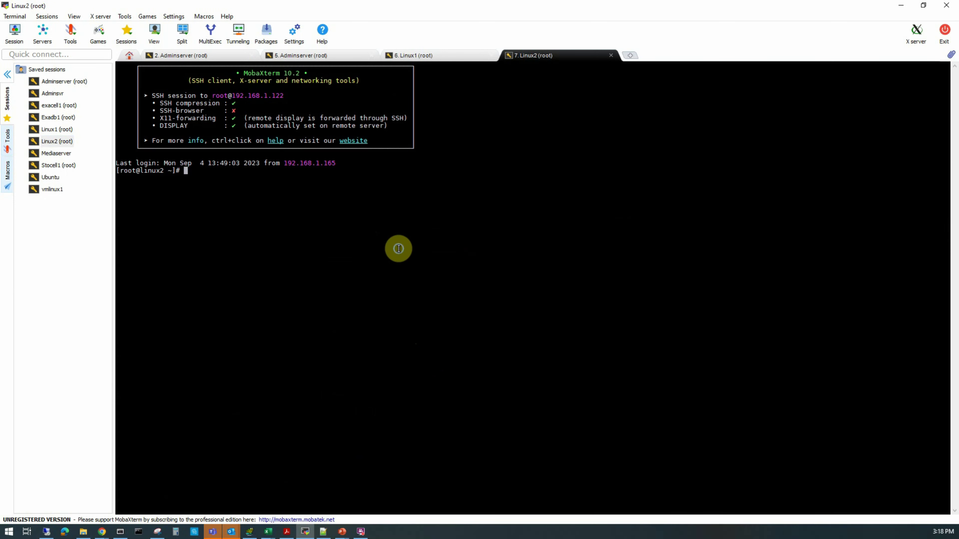
pyautogui.rightClick(399, 249)
pyautogui.press('Return')
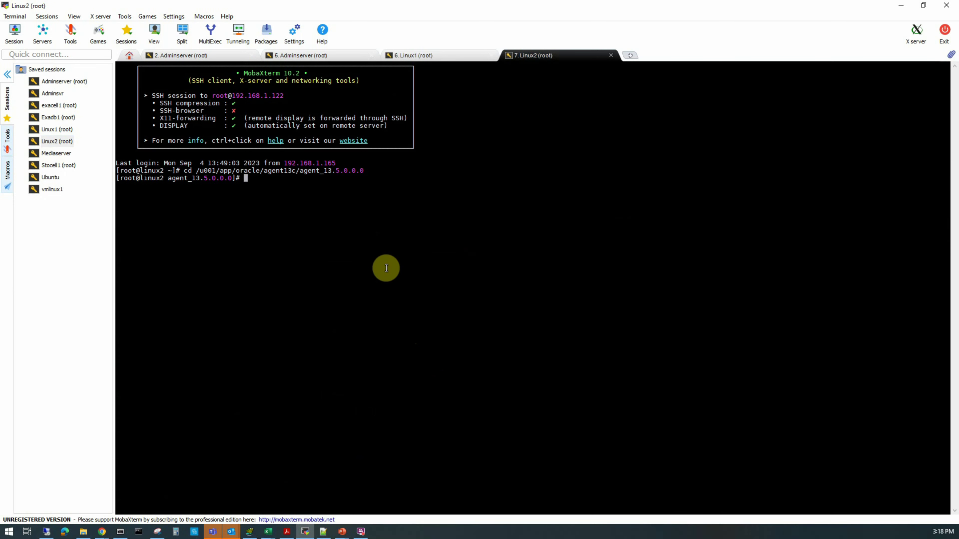
# Run the ./root.sh script from the new agent home on linux2
pyautogui.write('./roo')
pyautogui.write('t.sh')
pyautogui.press('Return')
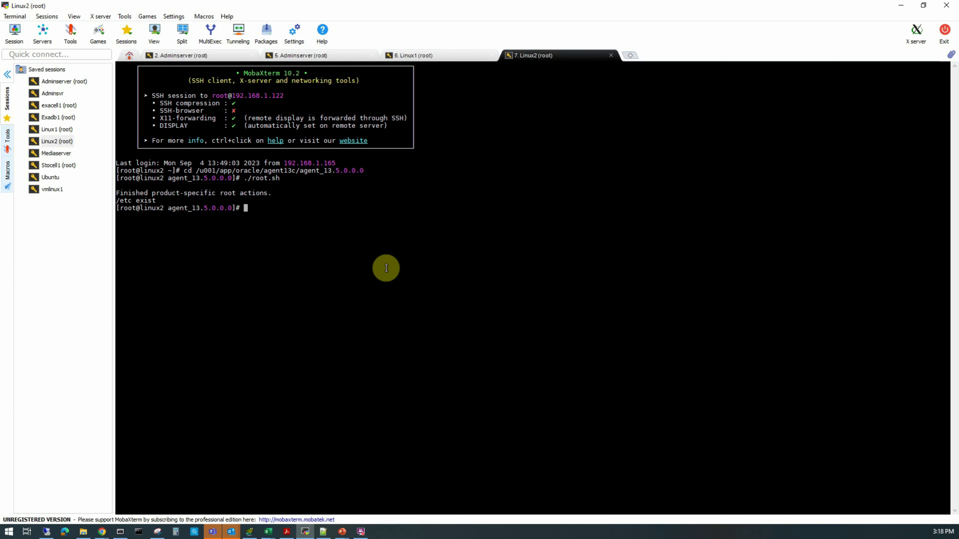
# Switch back to Enterprise Manager, open the linux1.manash.hom:3872 agent from All Targets, and check its version
pyautogui.moveTo(102, 531)
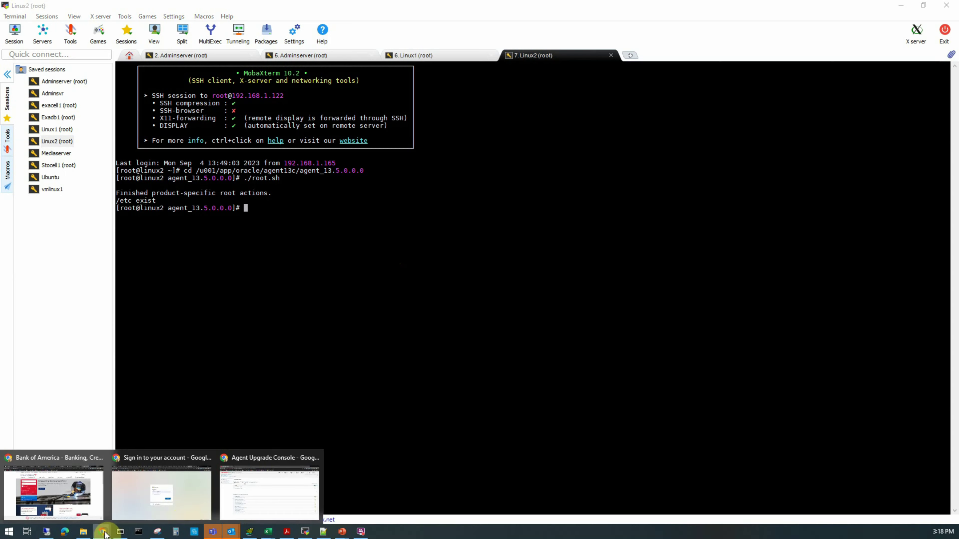
pyautogui.click(259, 509)
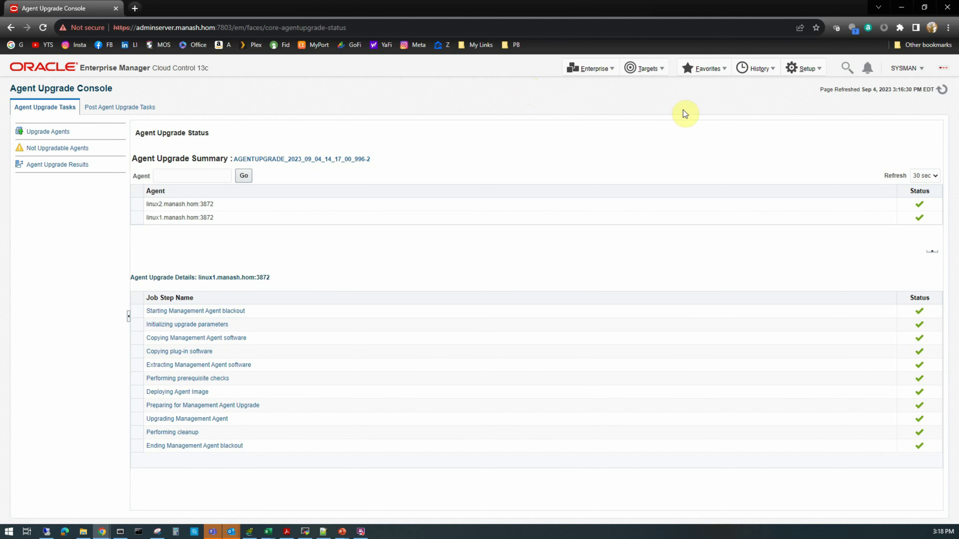
pyautogui.click(655, 73)
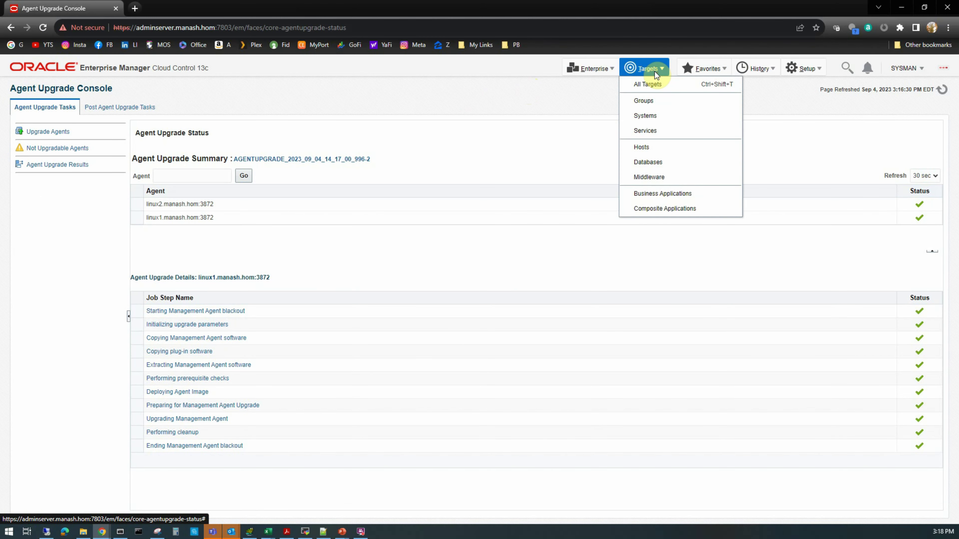
pyautogui.click(651, 84)
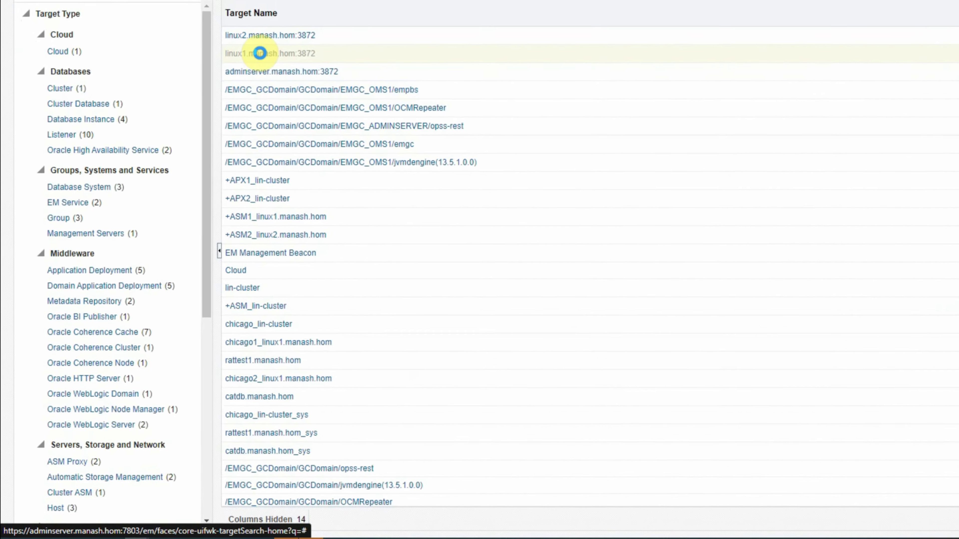
pyautogui.click(193, 164)
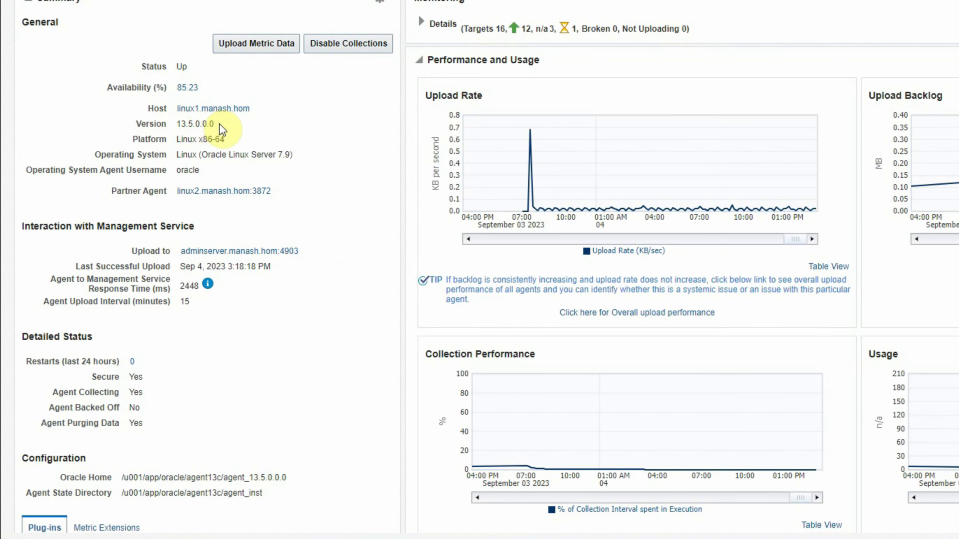
pyautogui.moveTo(214, 124); pyautogui.dragTo(176, 125)
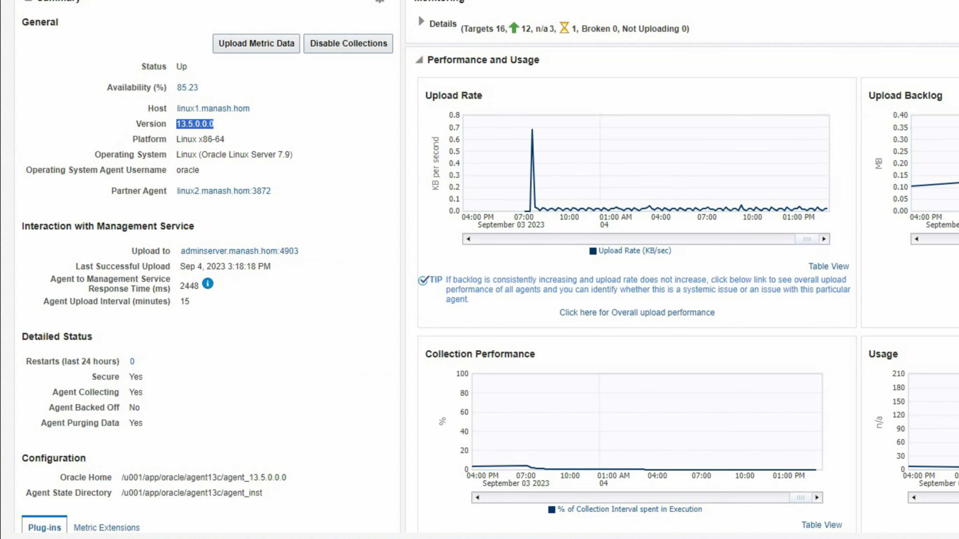